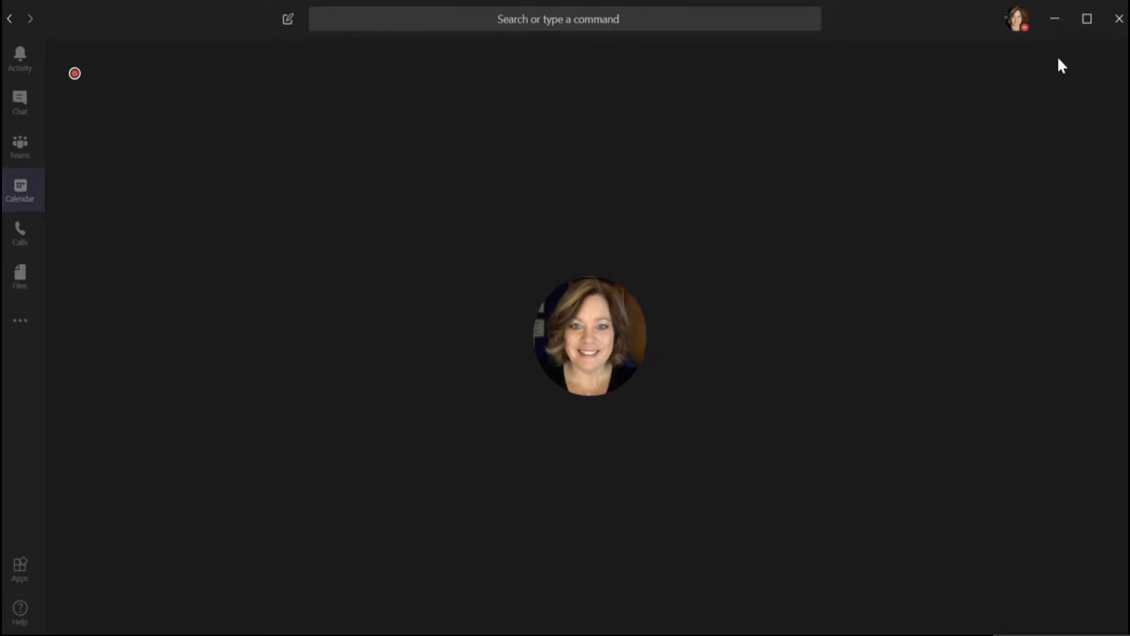
- Start building a new team from scratch and make it private
click(21, 147)
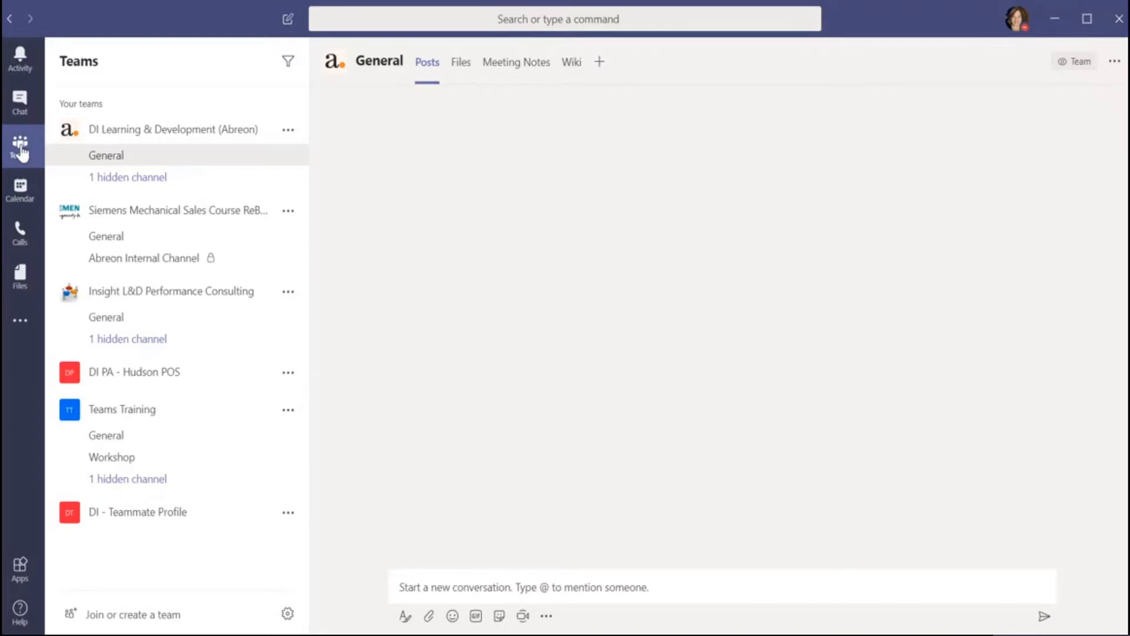
click(140, 615)
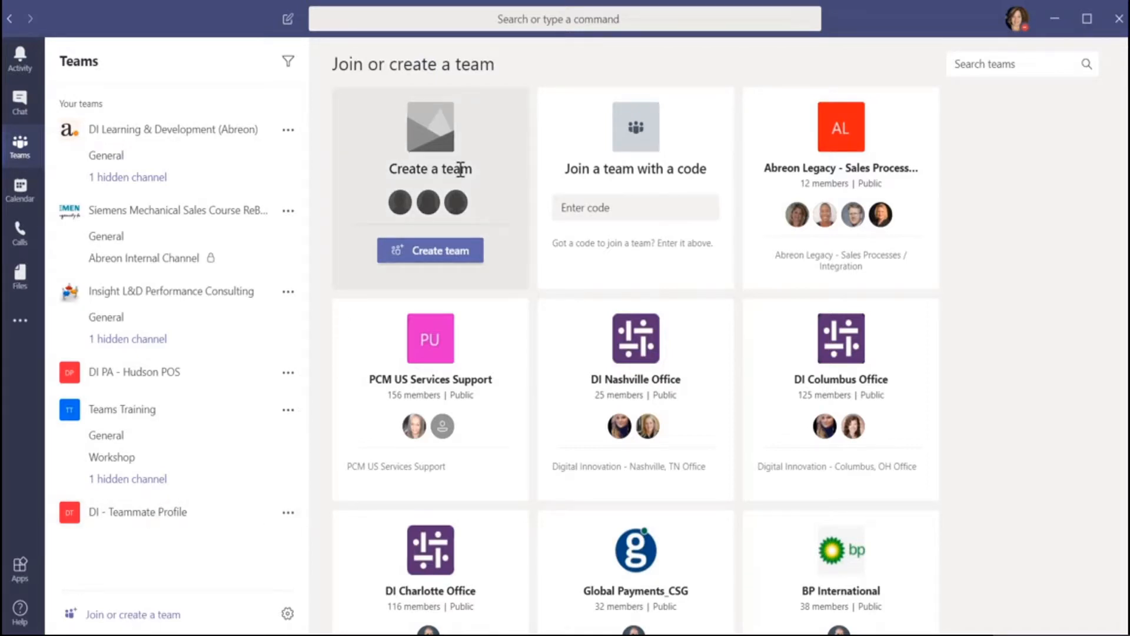
click(431, 259)
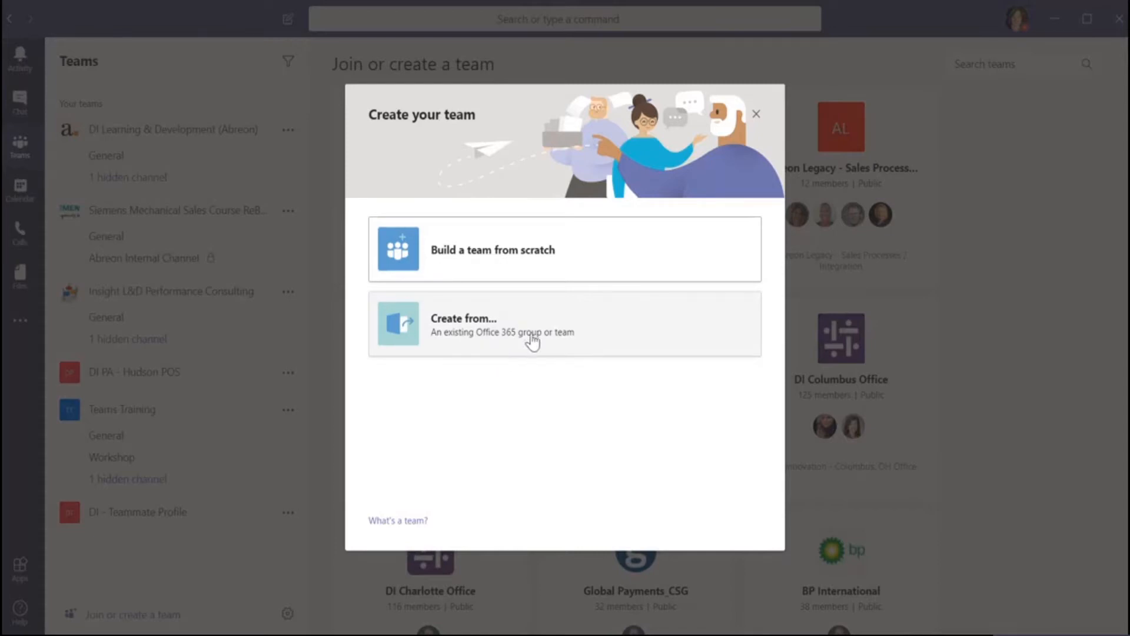
click(576, 259)
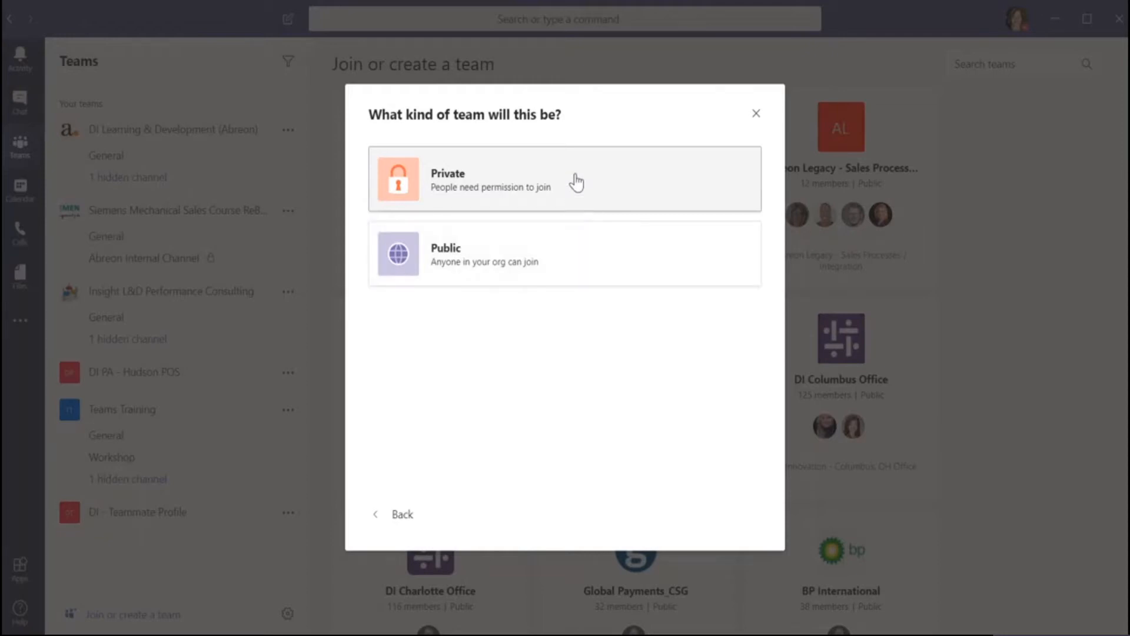
click(576, 183)
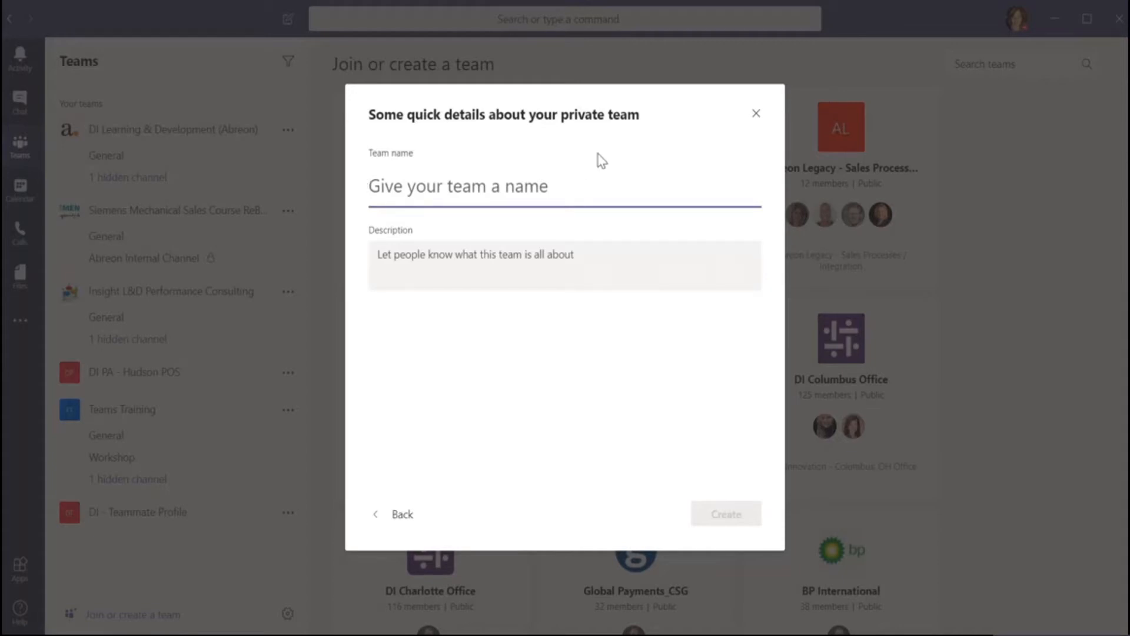
- Name the private team "Collaboration Team", describe it as "Collaboration Training", and create it
text(C)
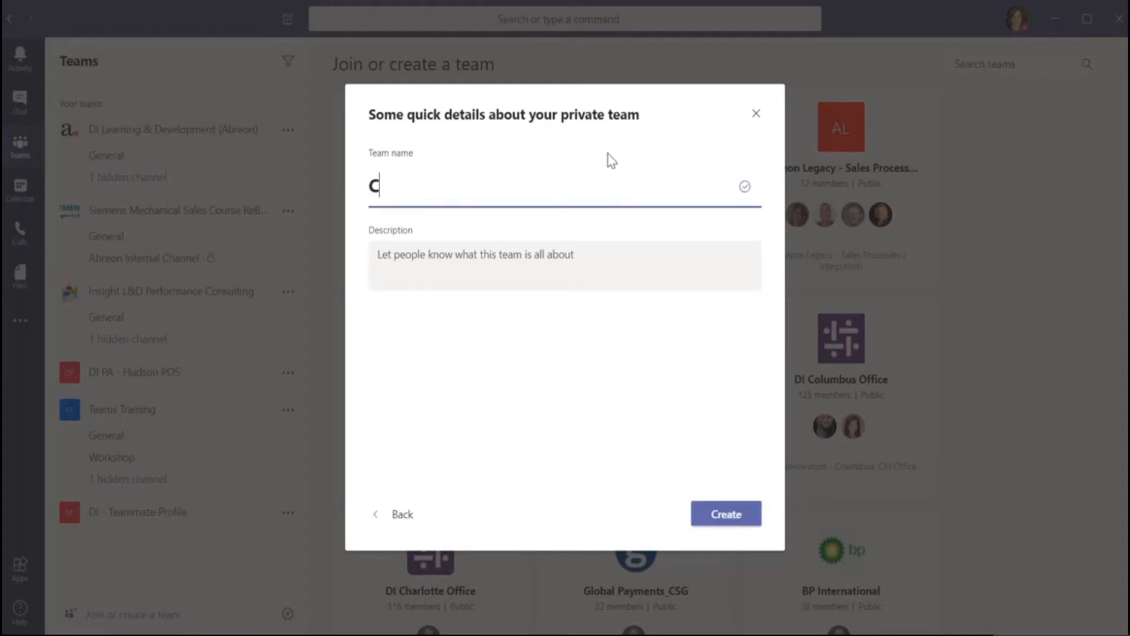
text(ollaboration Team)
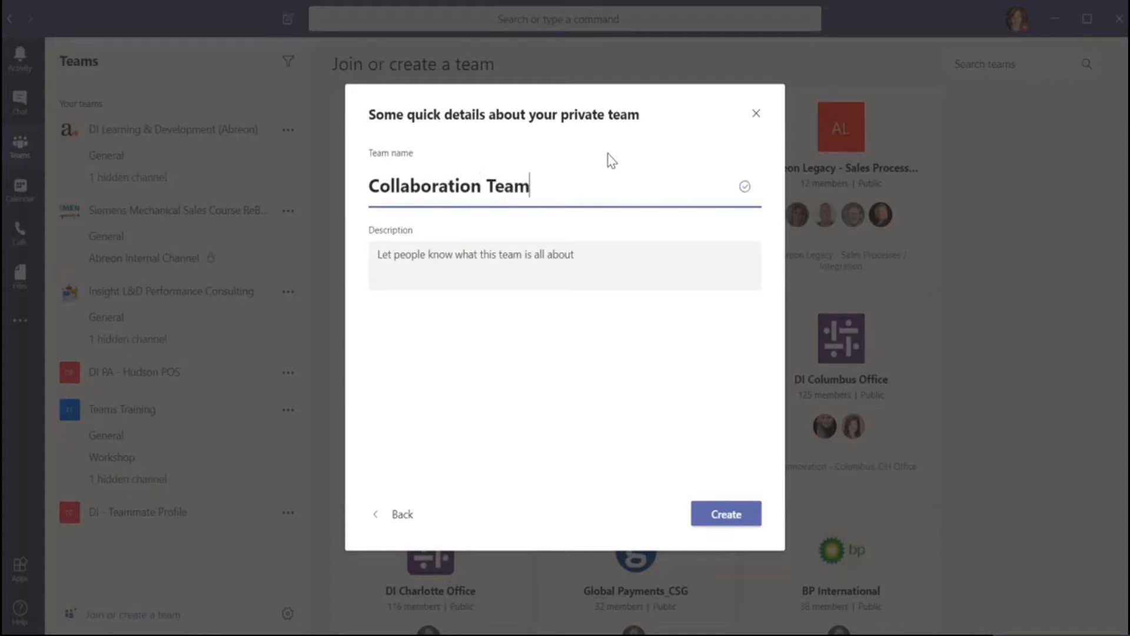
click(565, 255)
text(Co)
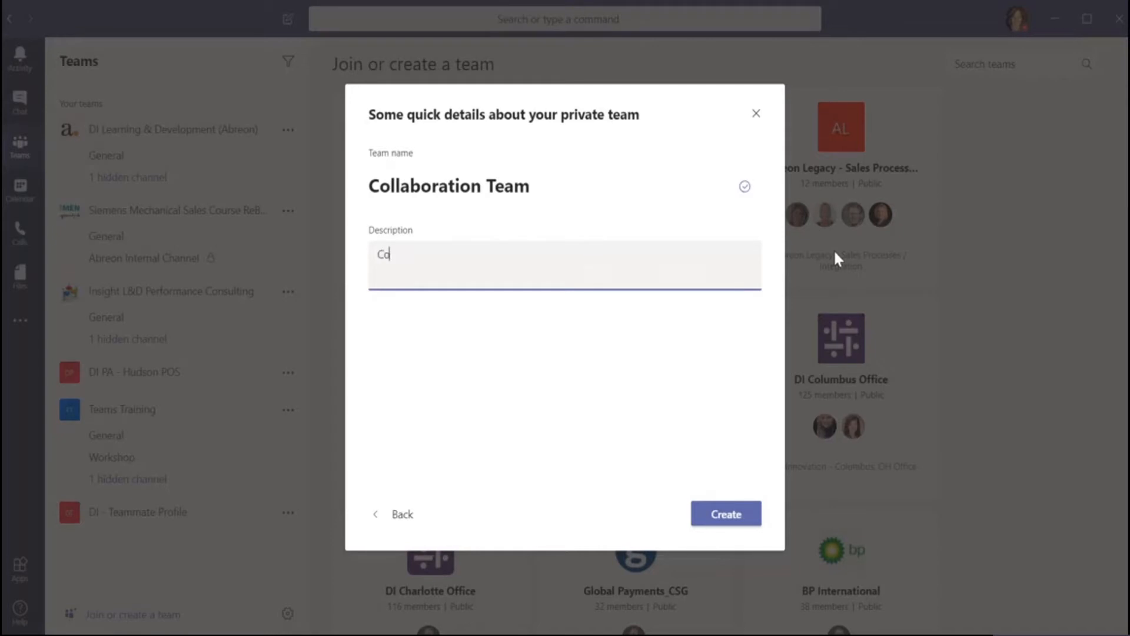
text(llaboration Training)
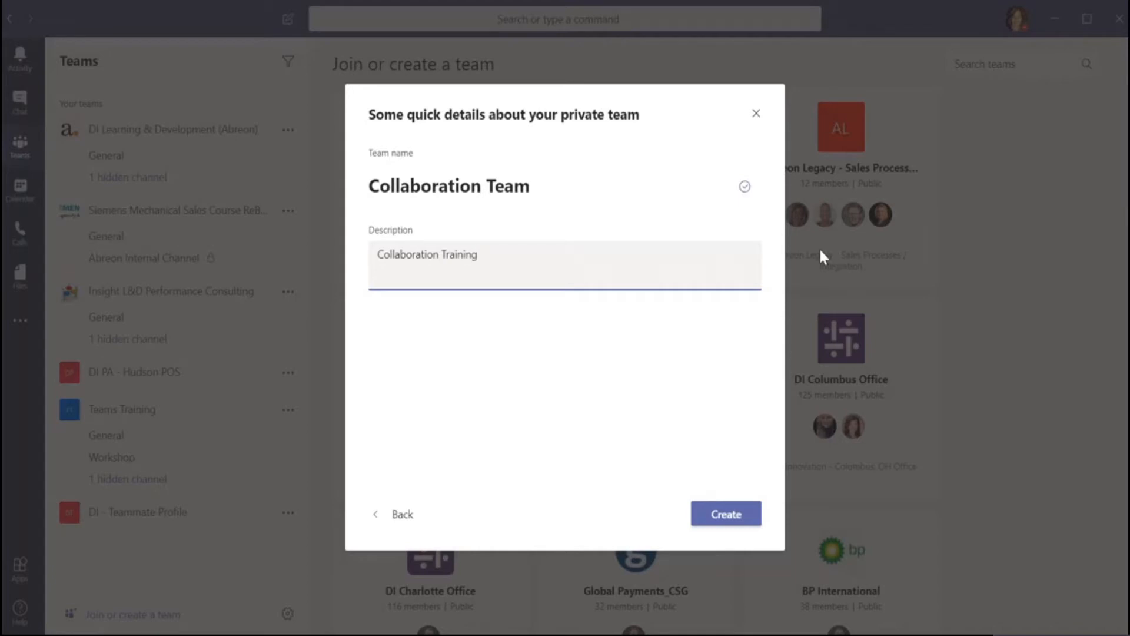
click(727, 515)
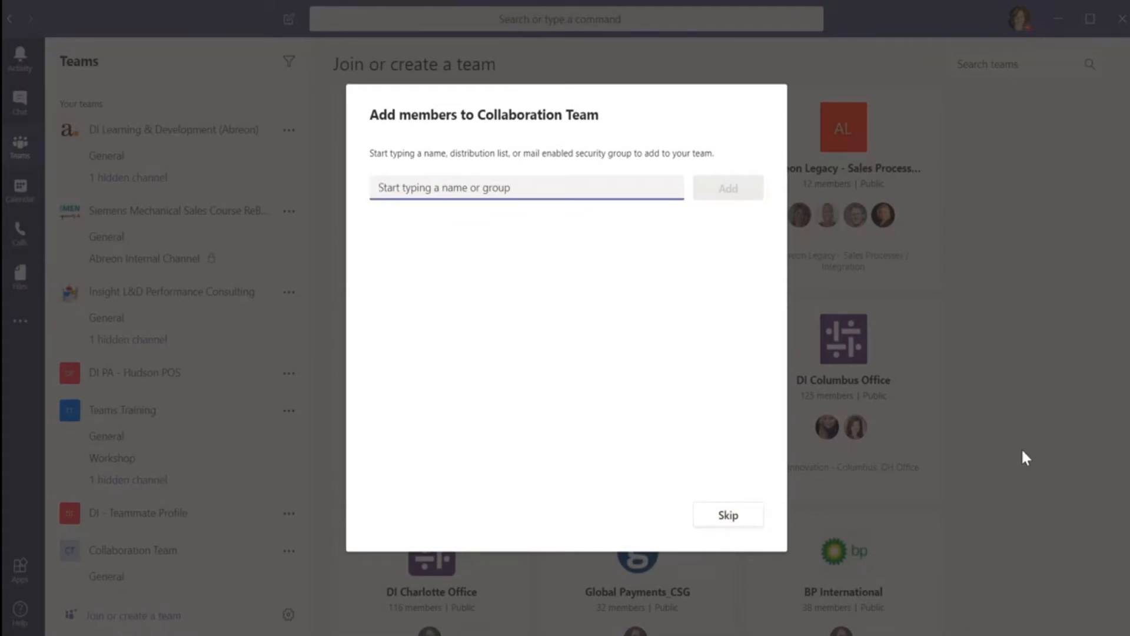
- Find the two colleagues, a Business Analyst II and a Business Architect, and add both to Collaboration Team
text(kasper)
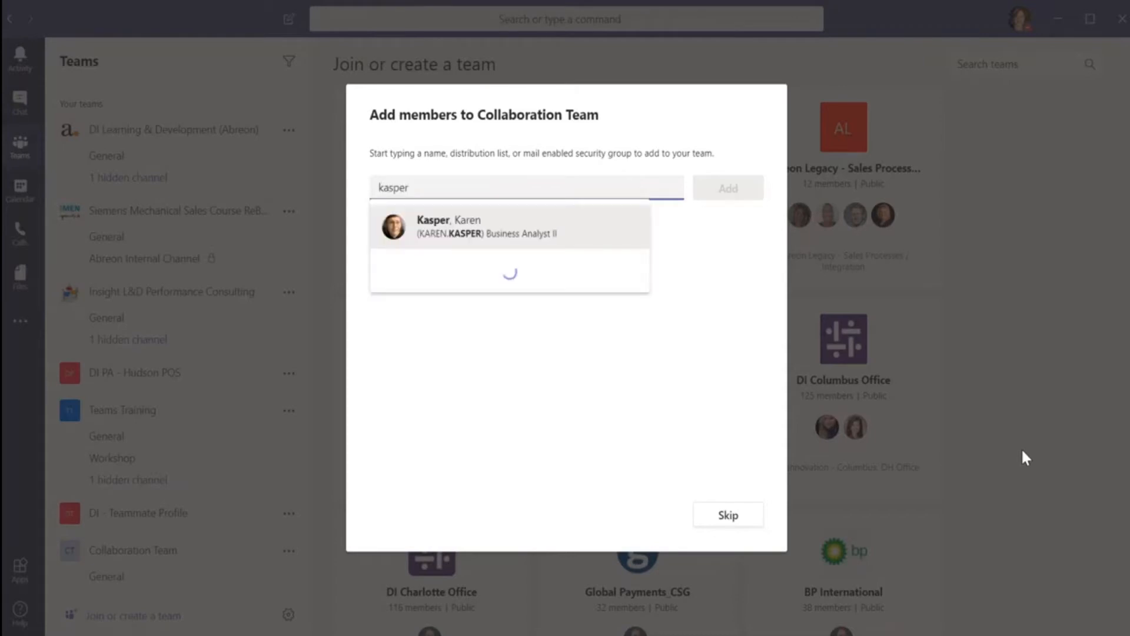
click(521, 233)
text(bl)
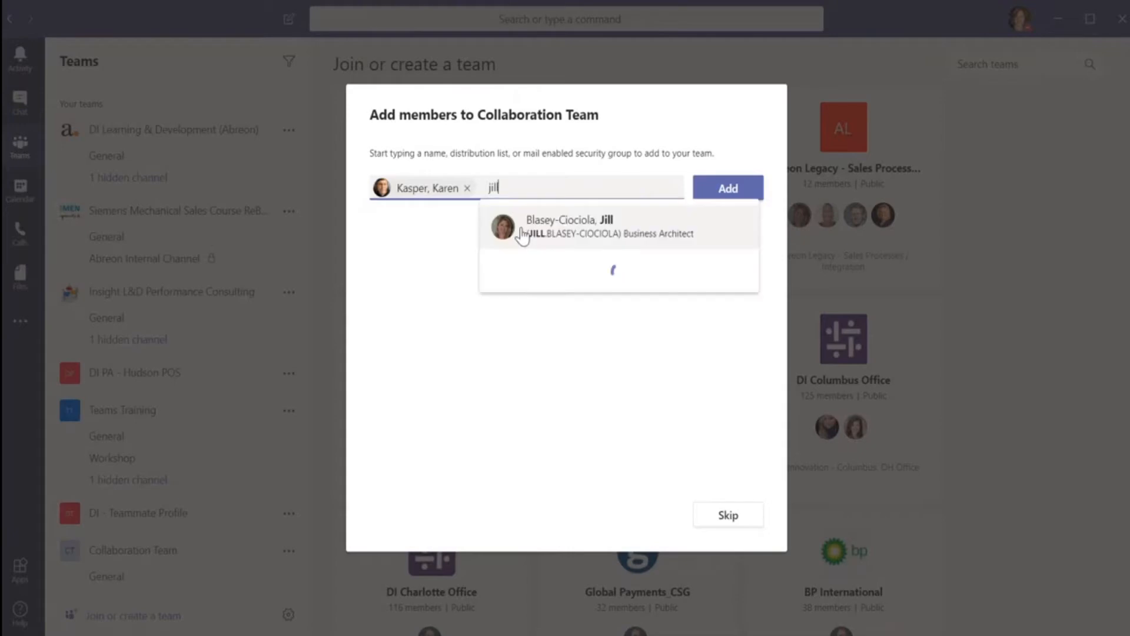
click(522, 233)
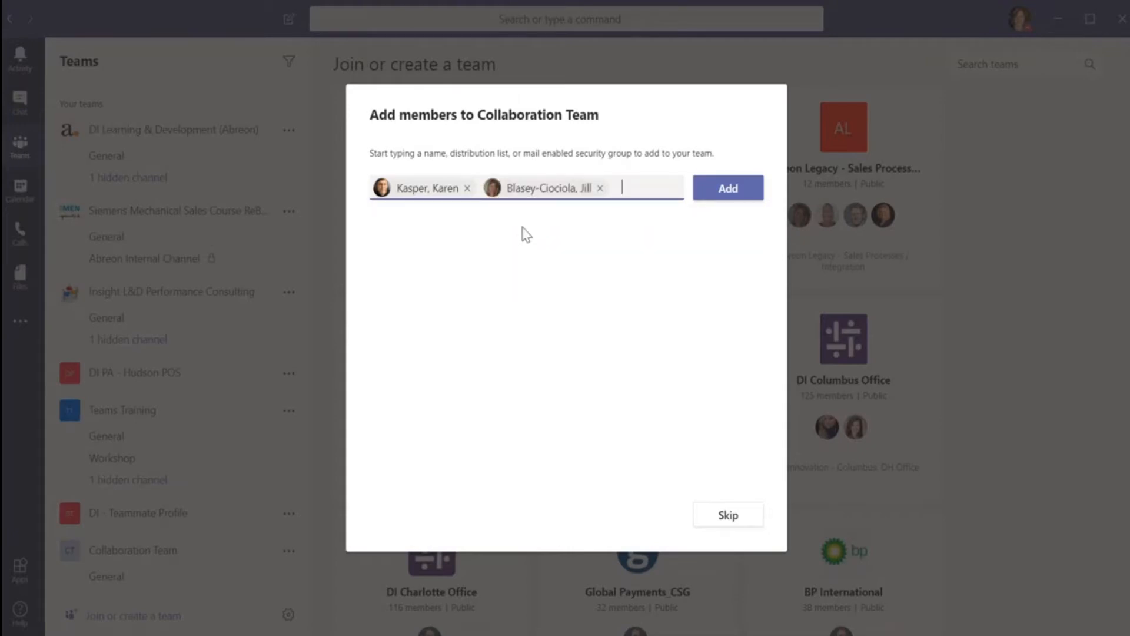
click(707, 198)
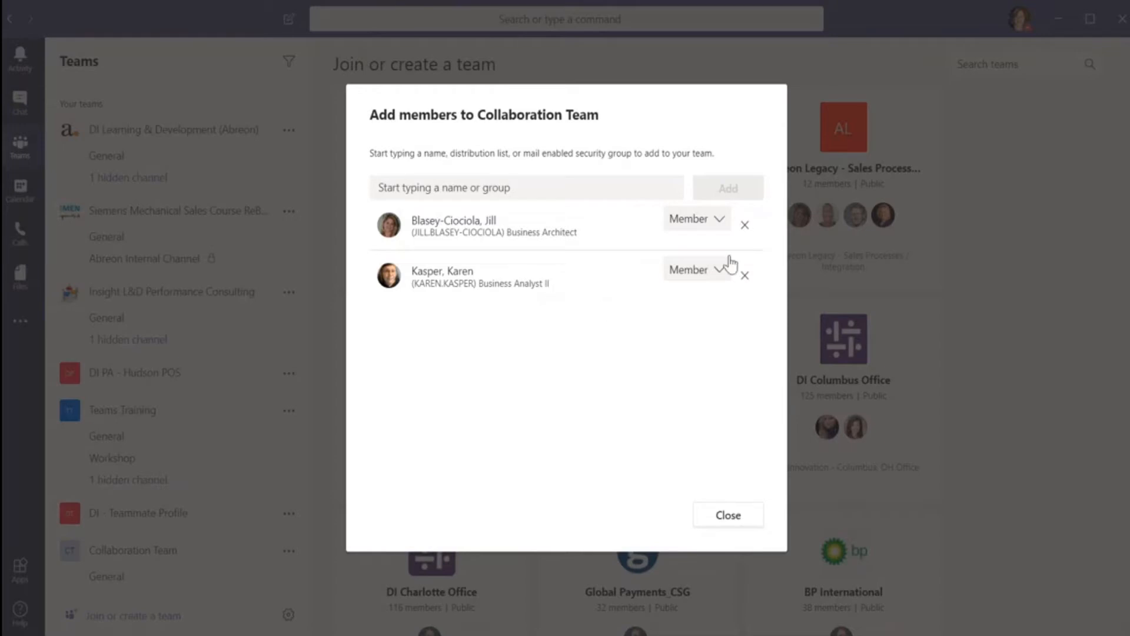
- Change the Business Architect's role to Owner and finish adding members
click(720, 222)
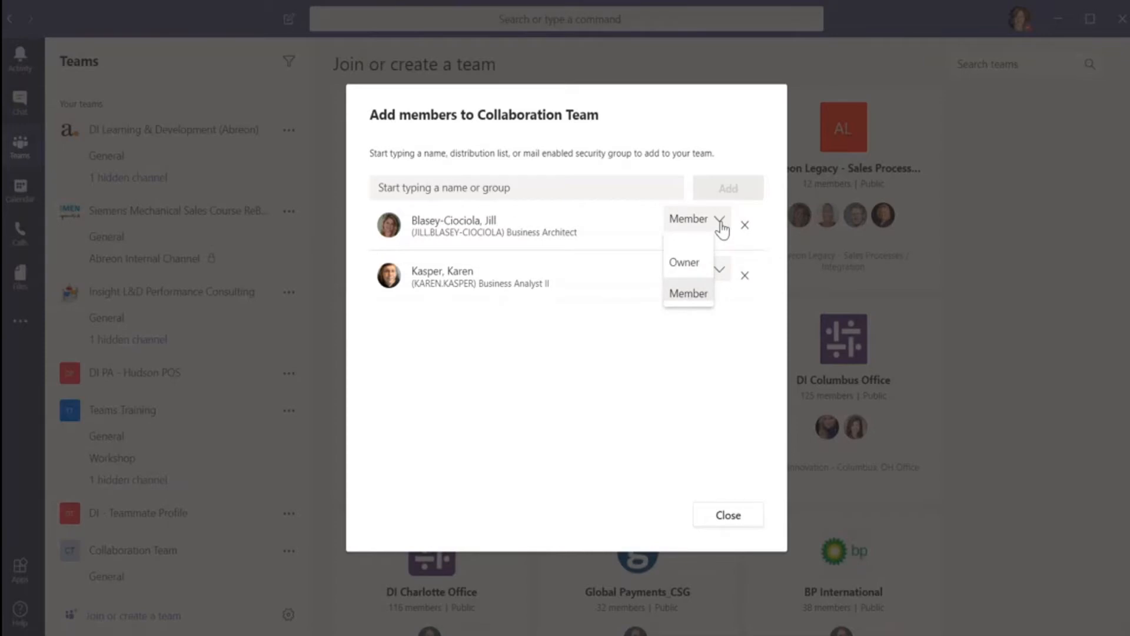
click(684, 262)
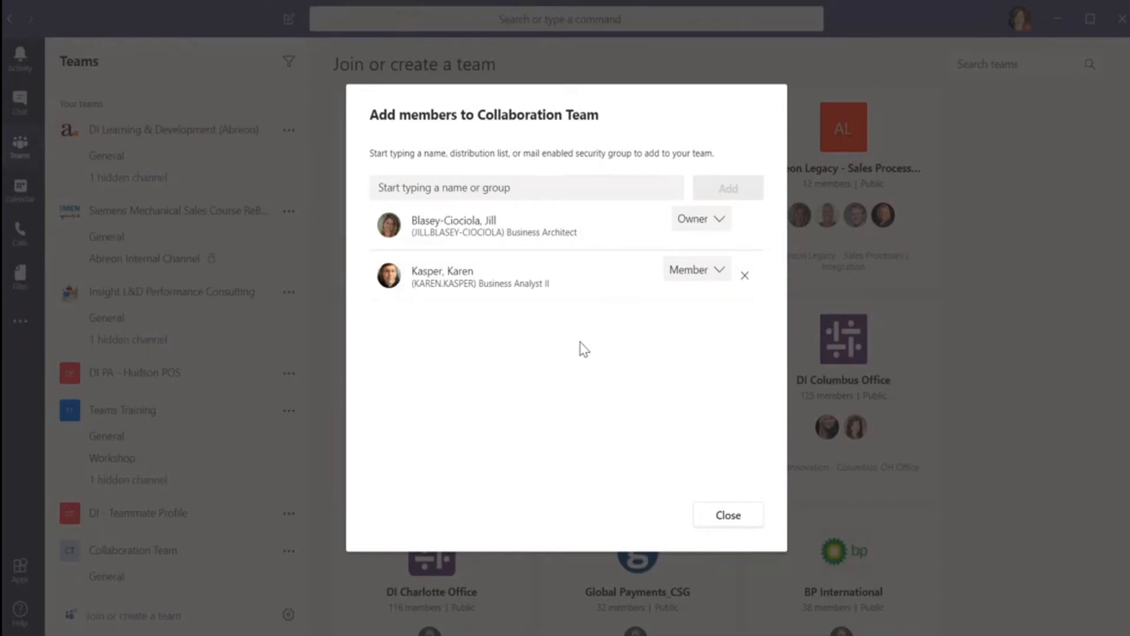
click(725, 516)
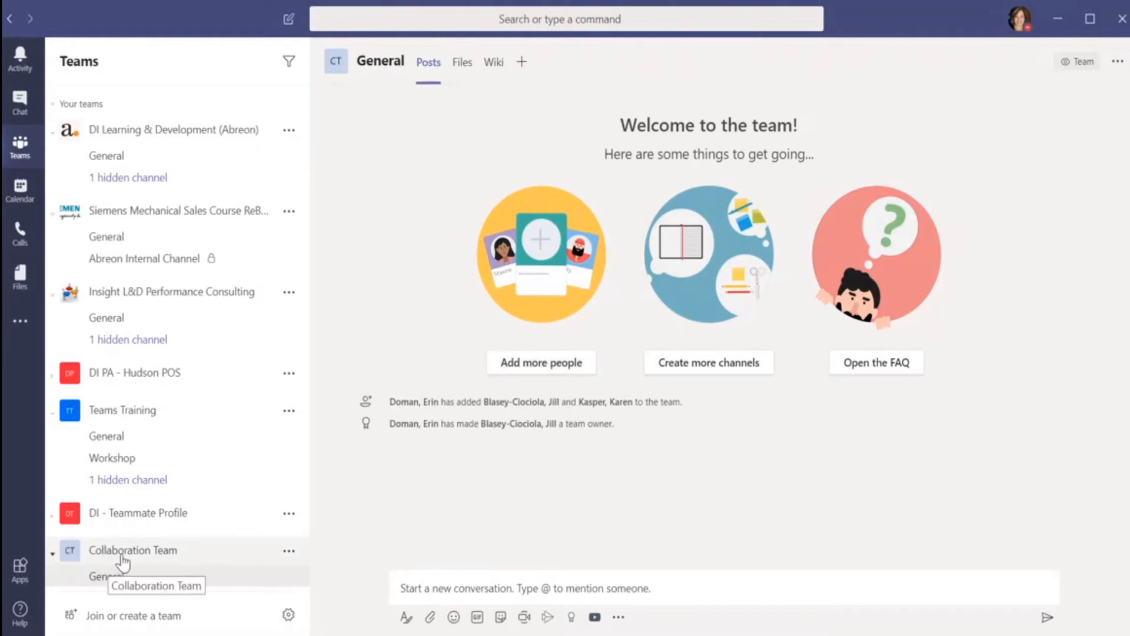
click(289, 551)
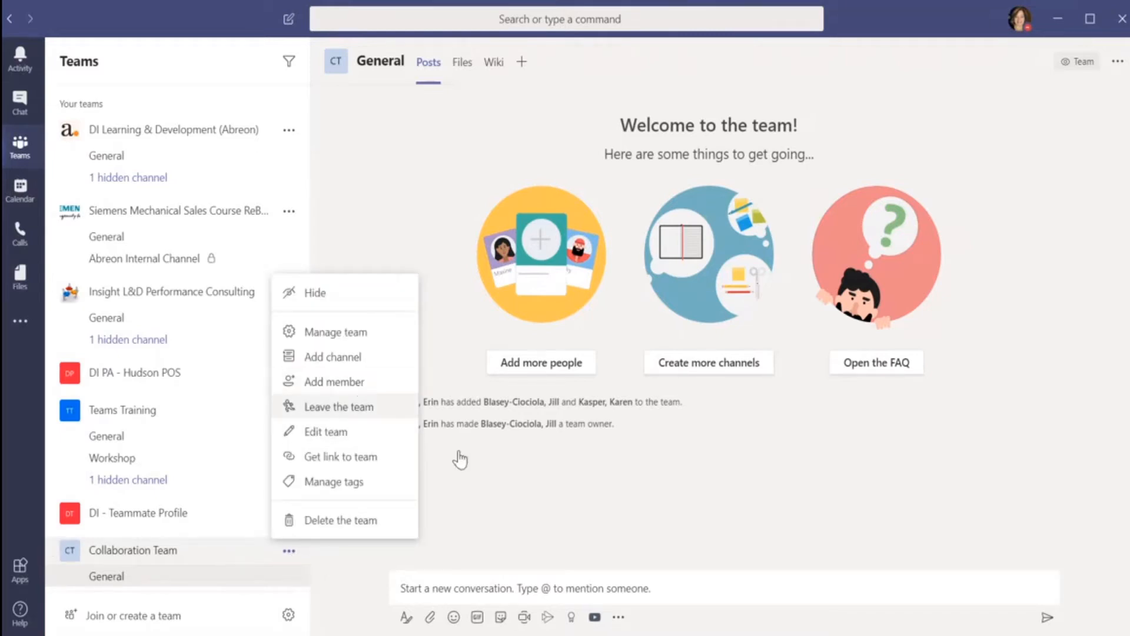
click(627, 515)
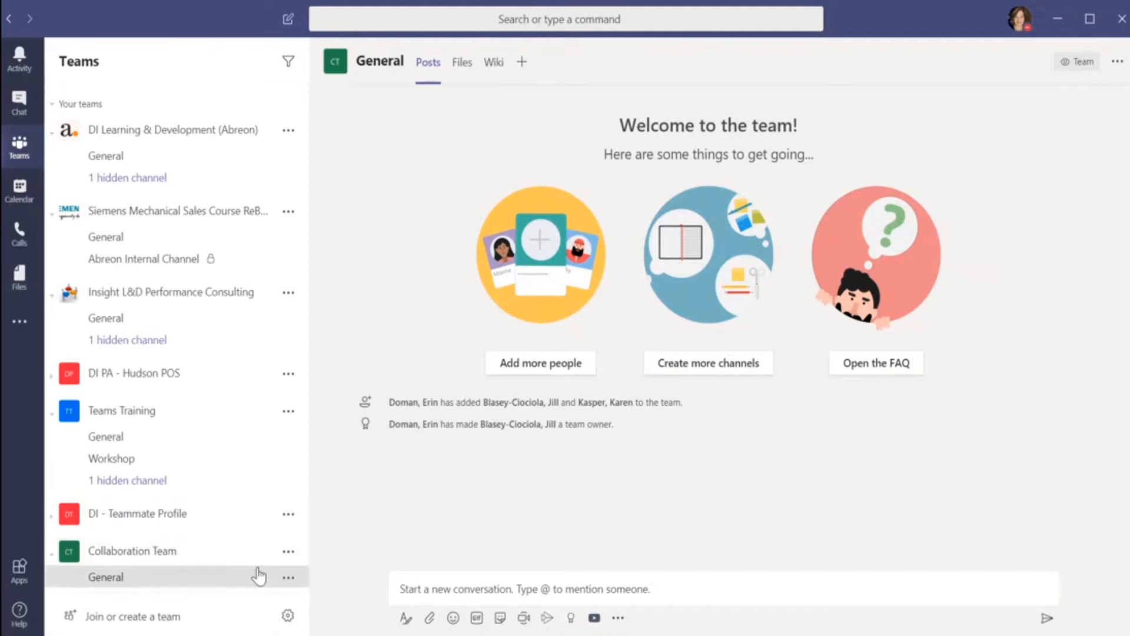
- Replace Collaboration Team's picture with collaboration.jpg from the Pictures folder and save it
click(289, 555)
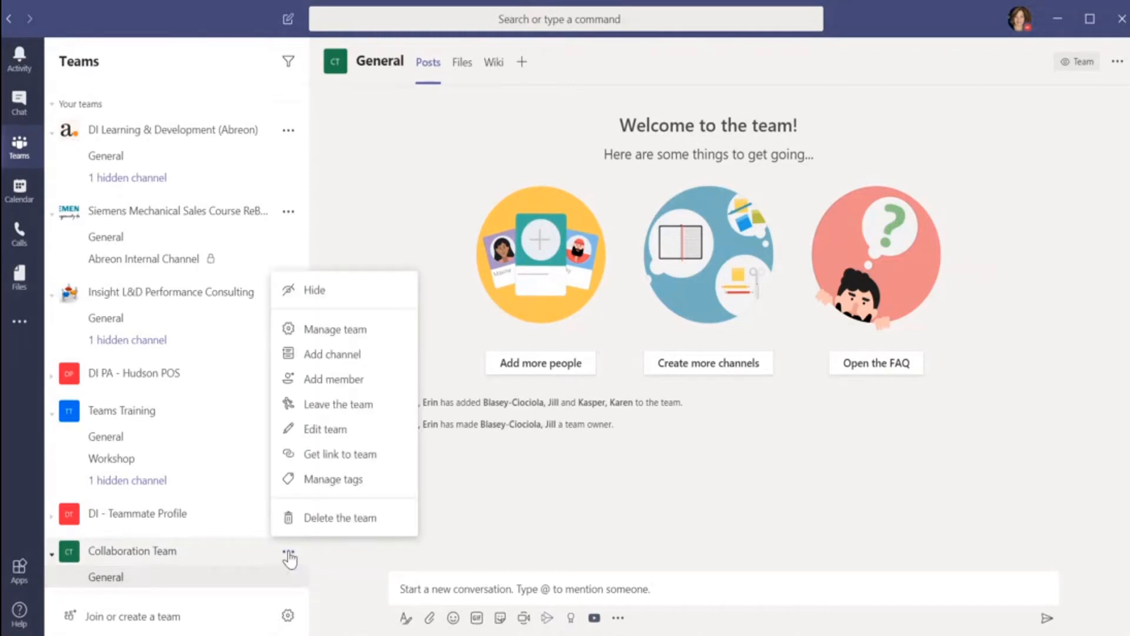
click(353, 331)
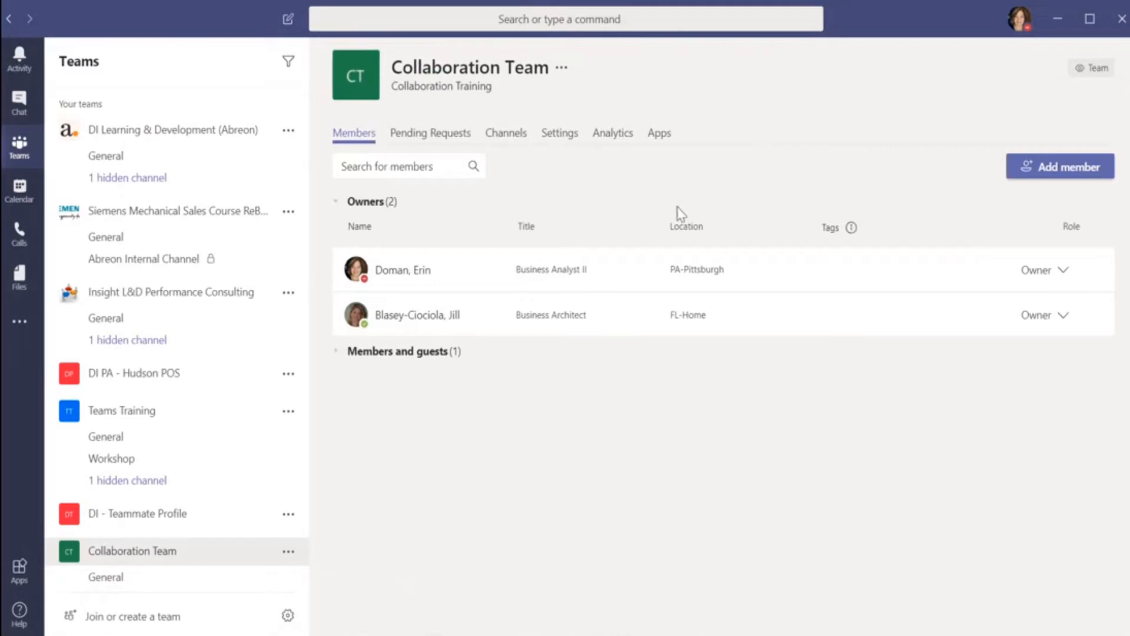
click(555, 144)
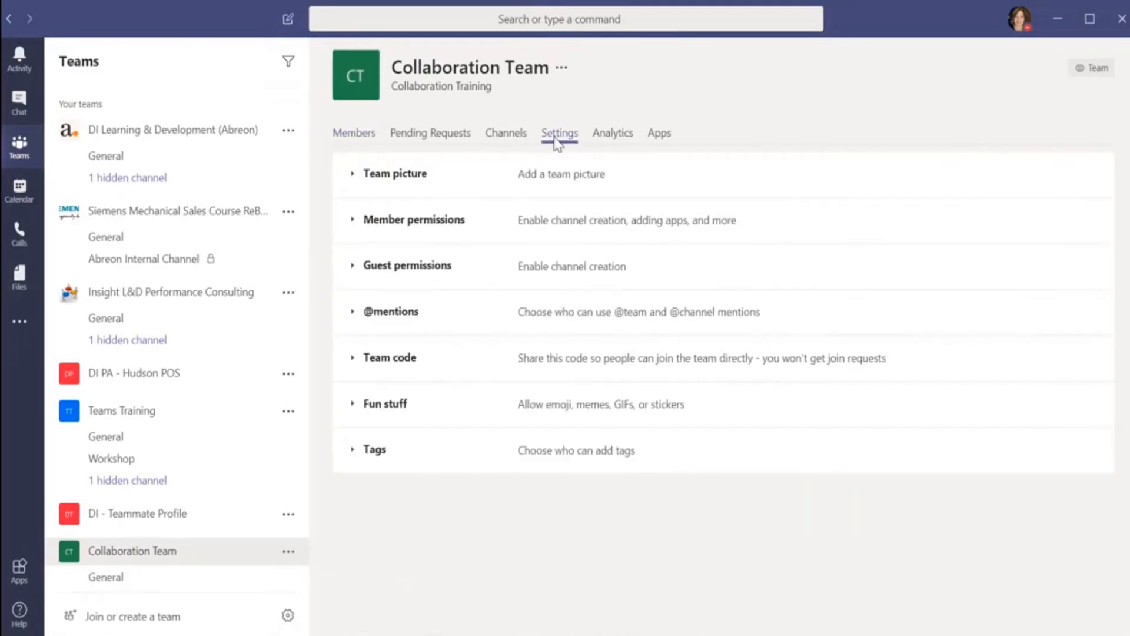
click(410, 183)
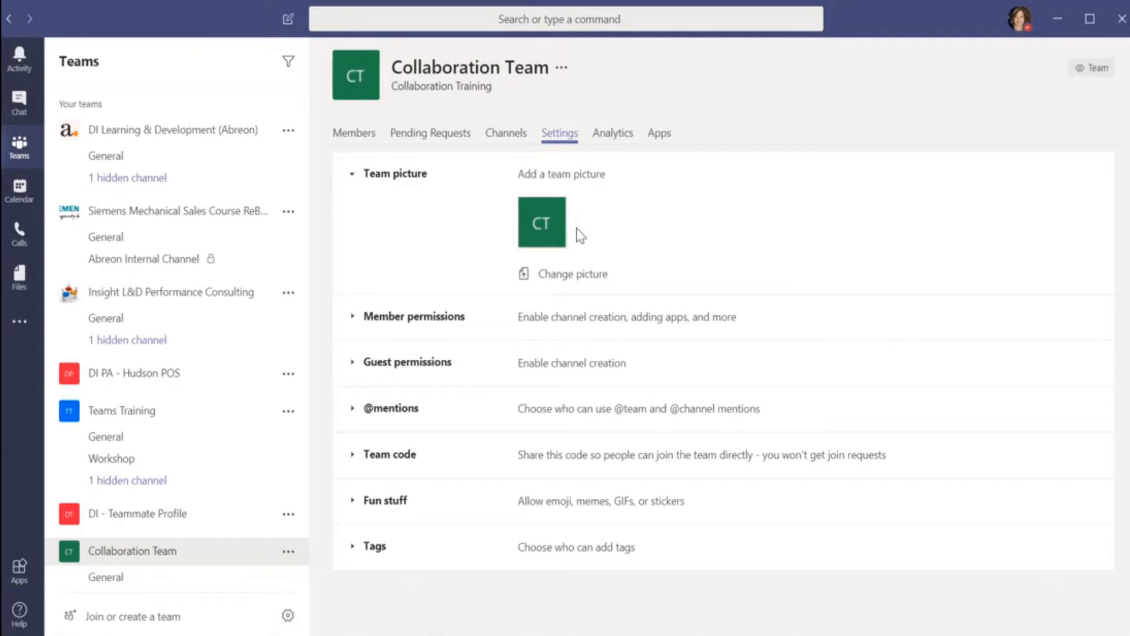
click(589, 277)
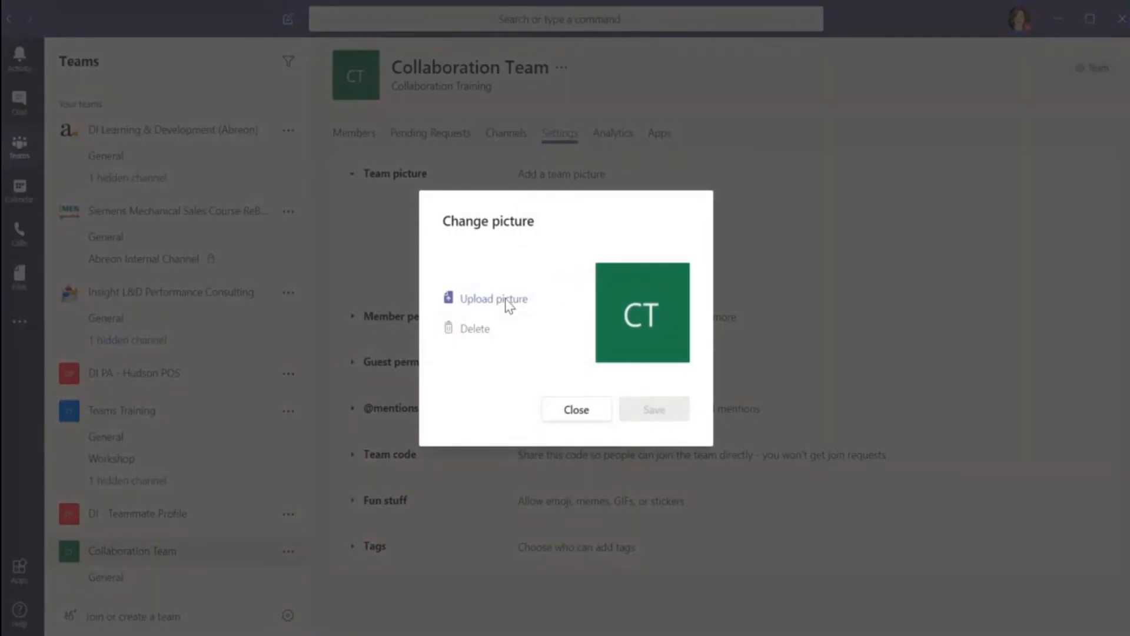
click(505, 300)
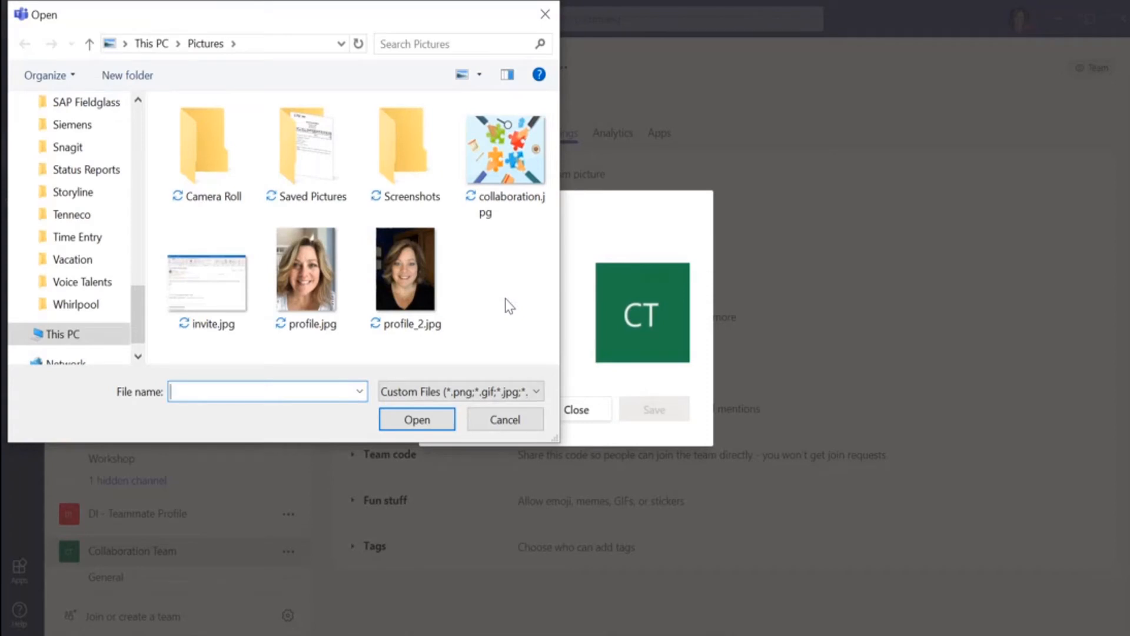
click(501, 151)
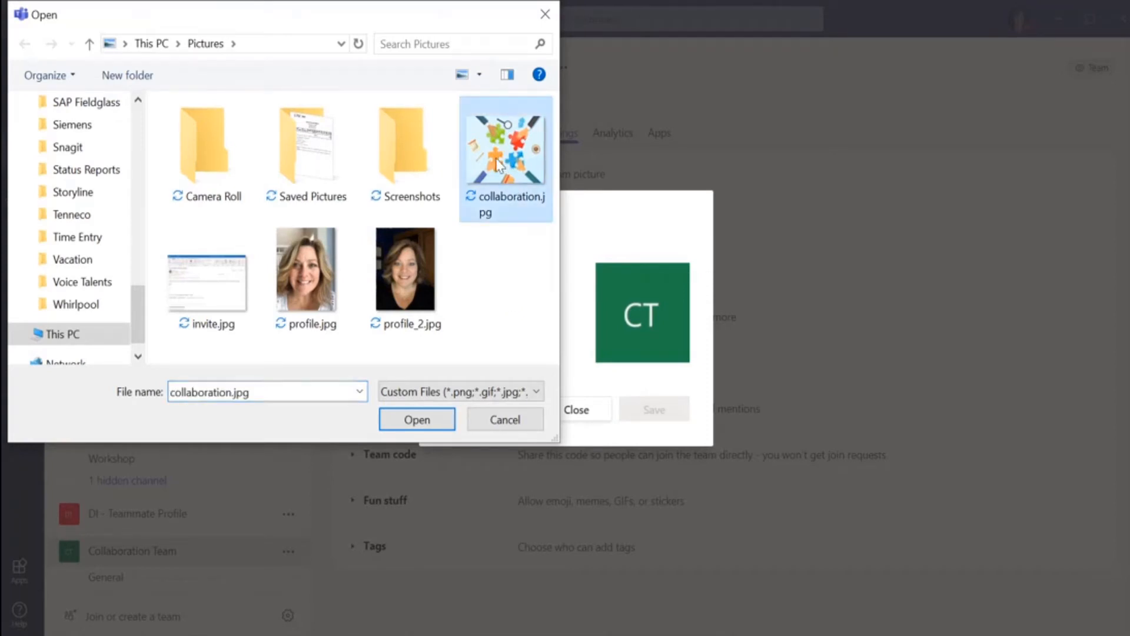
click(418, 421)
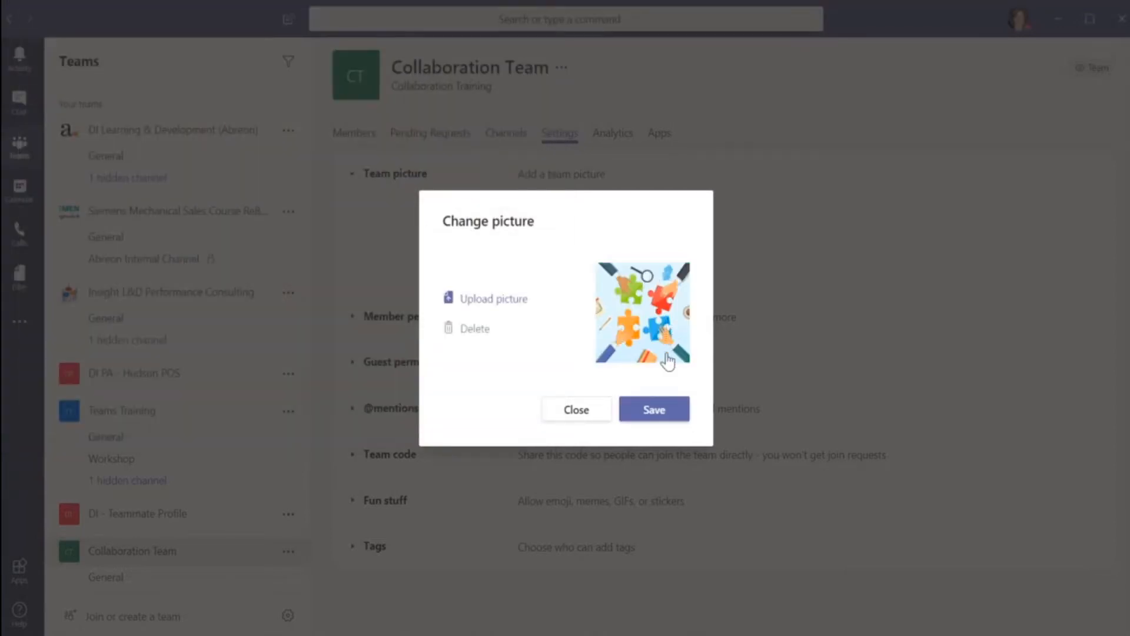
click(655, 412)
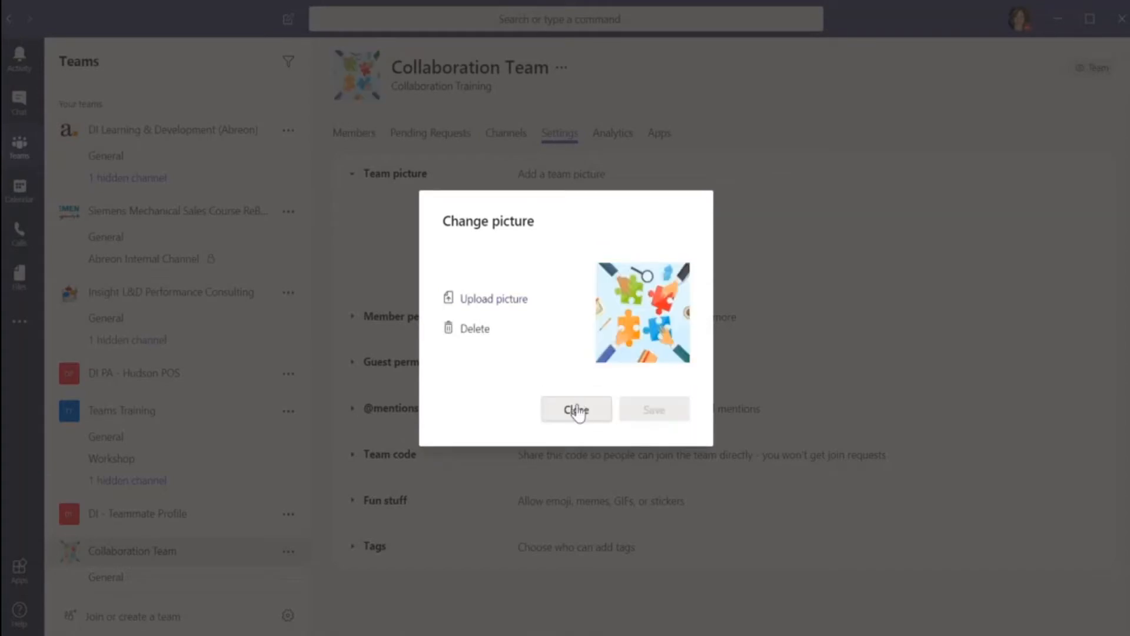
click(577, 410)
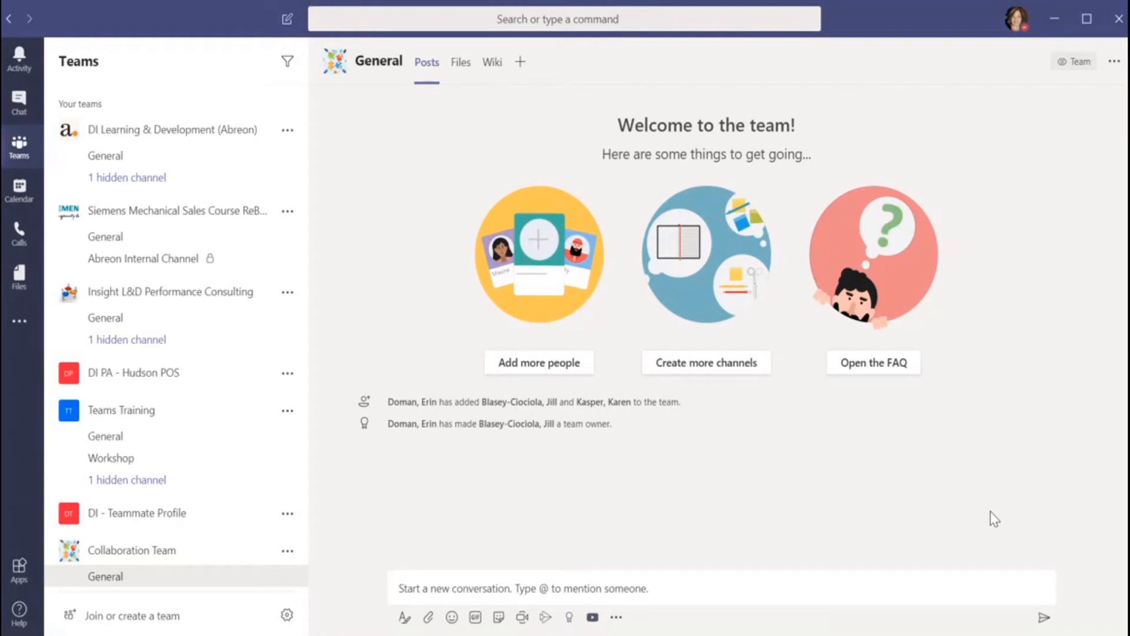
- Review Collaboration Team's owners, members and guests, pending requests, channels, and settings categories
click(288, 553)
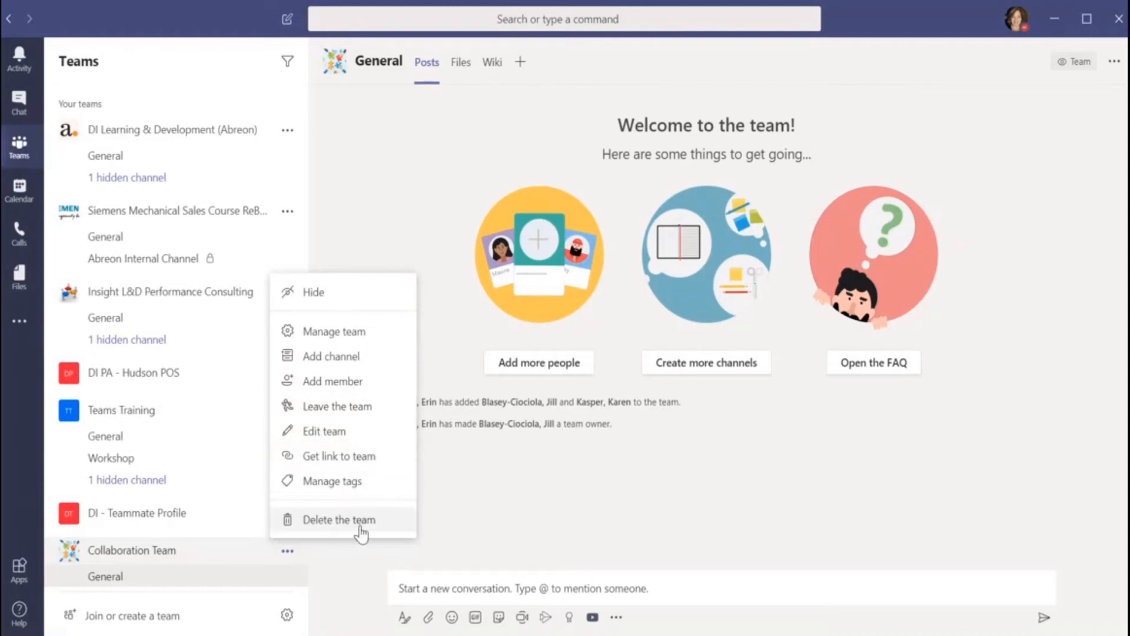
click(338, 334)
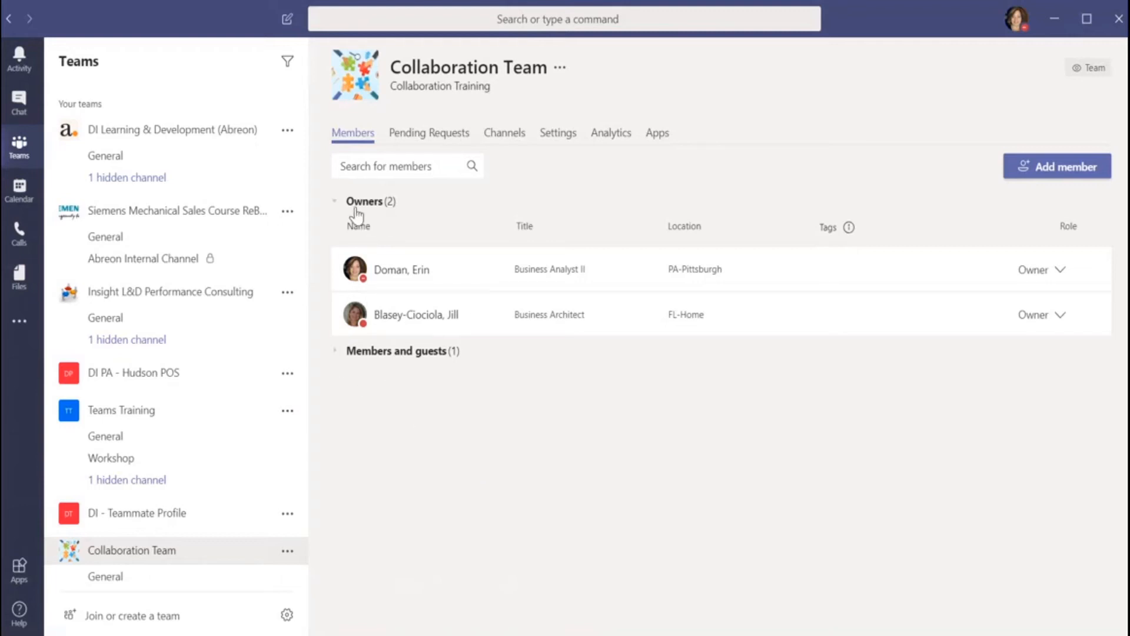
click(335, 352)
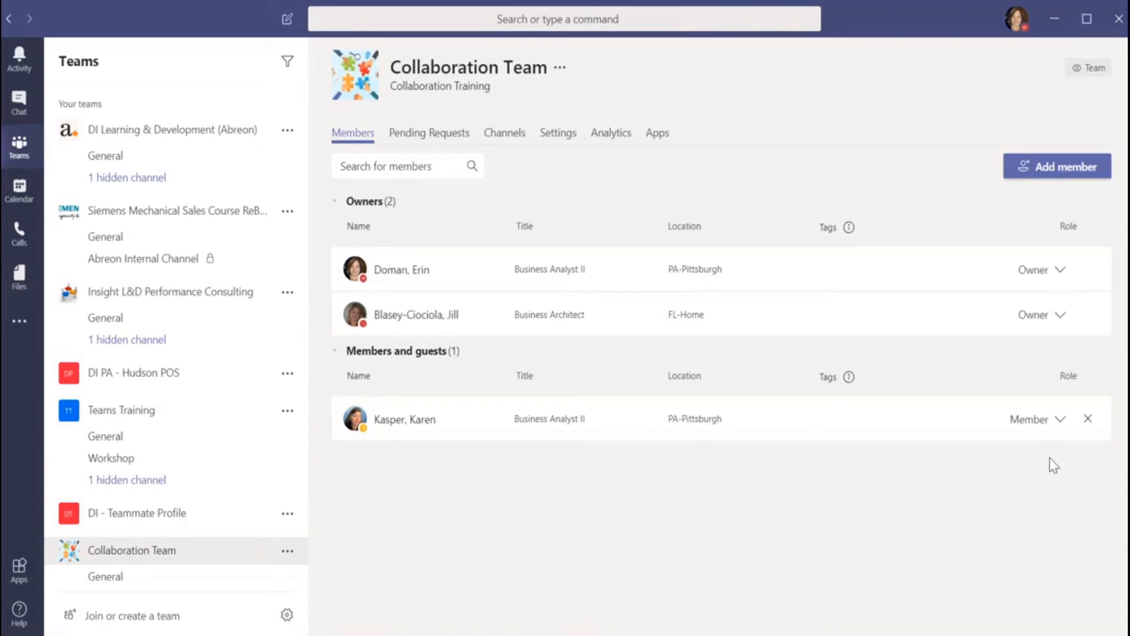
click(441, 142)
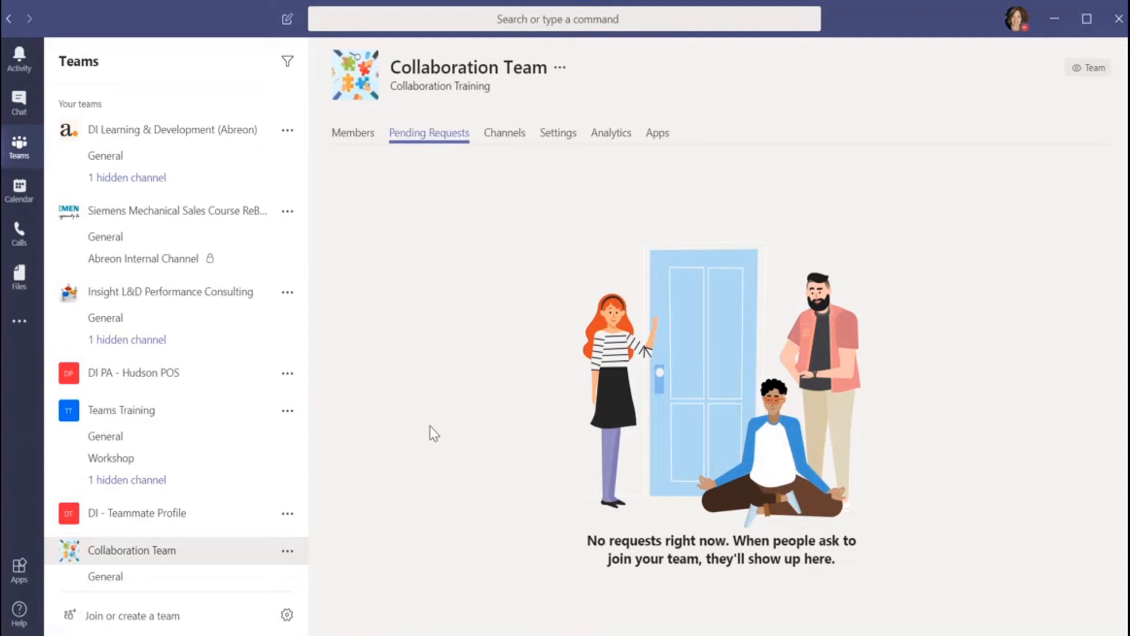
click(505, 141)
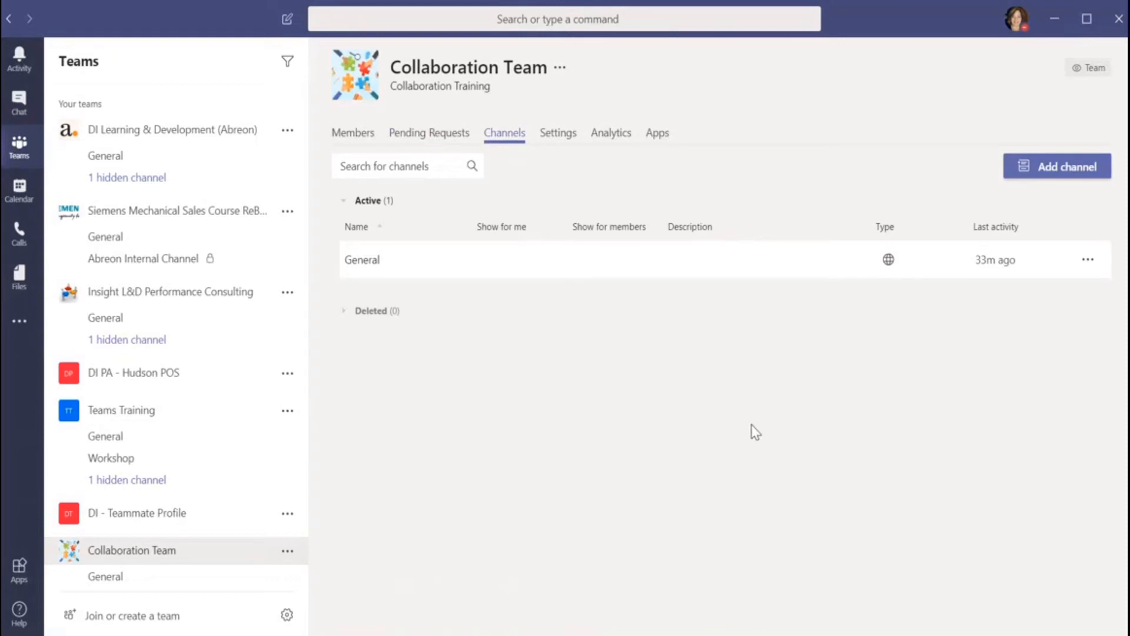
click(557, 139)
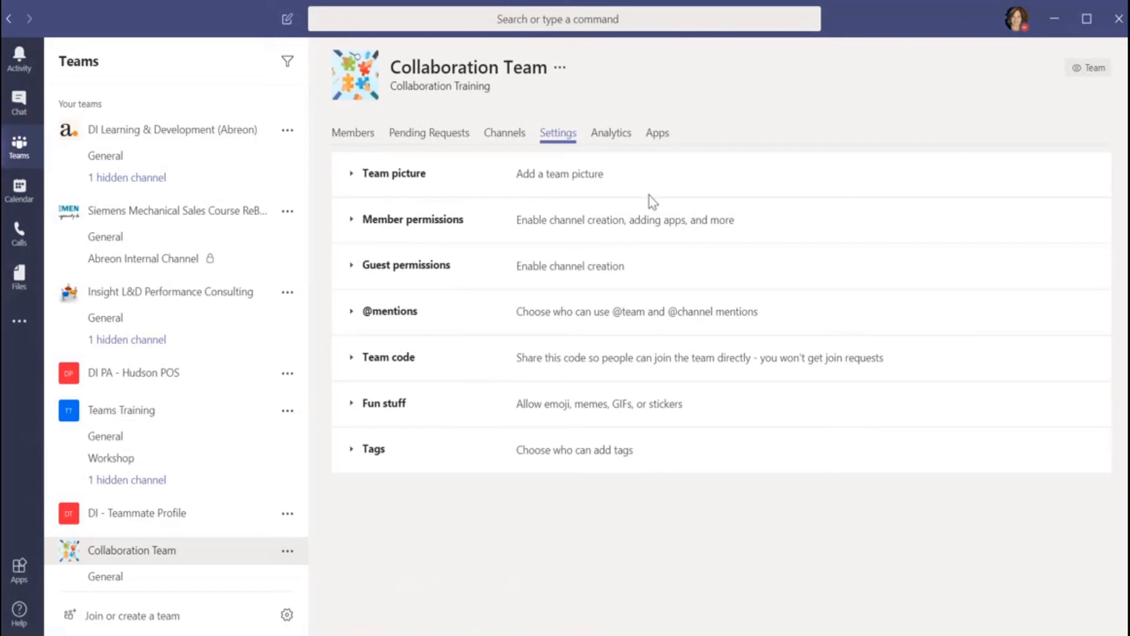
- Review Collaboration Team's analytics for the last 7 days and its apps
click(618, 144)
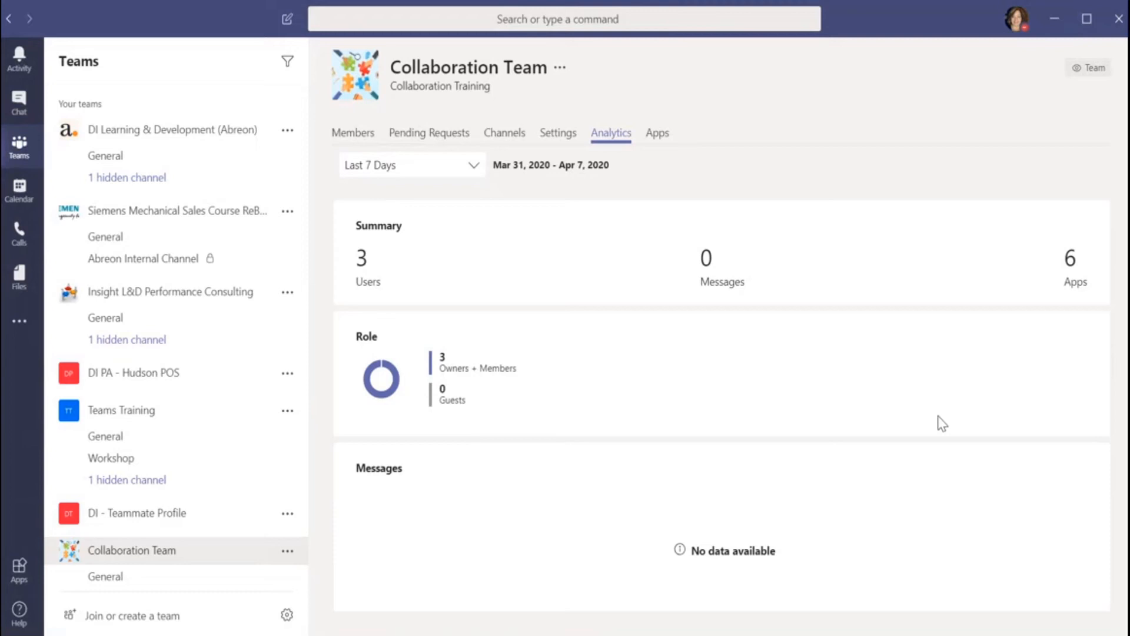
click(659, 135)
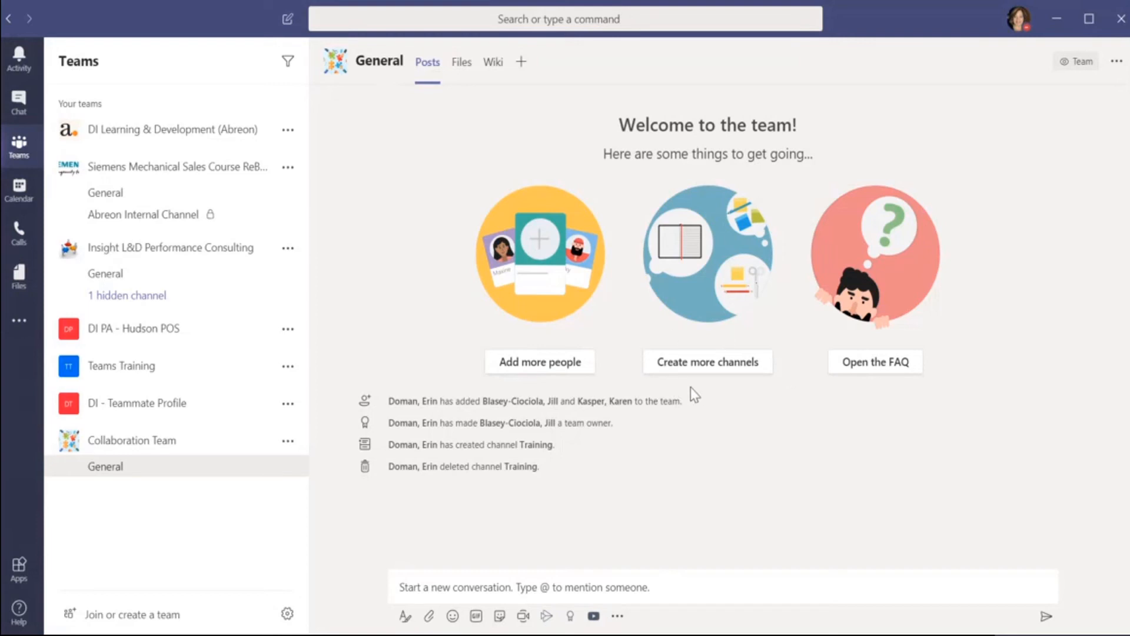
- Start a new channel for Collaboration Team named Workshops with the description "Houses all of our collaboration workshops."
click(287, 442)
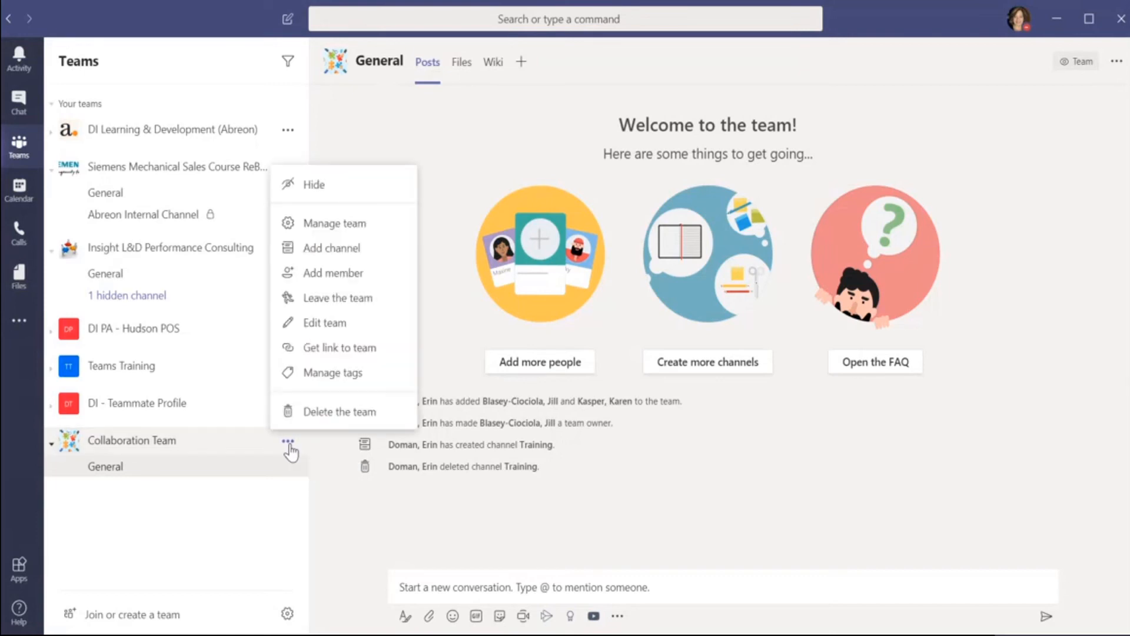
click(365, 225)
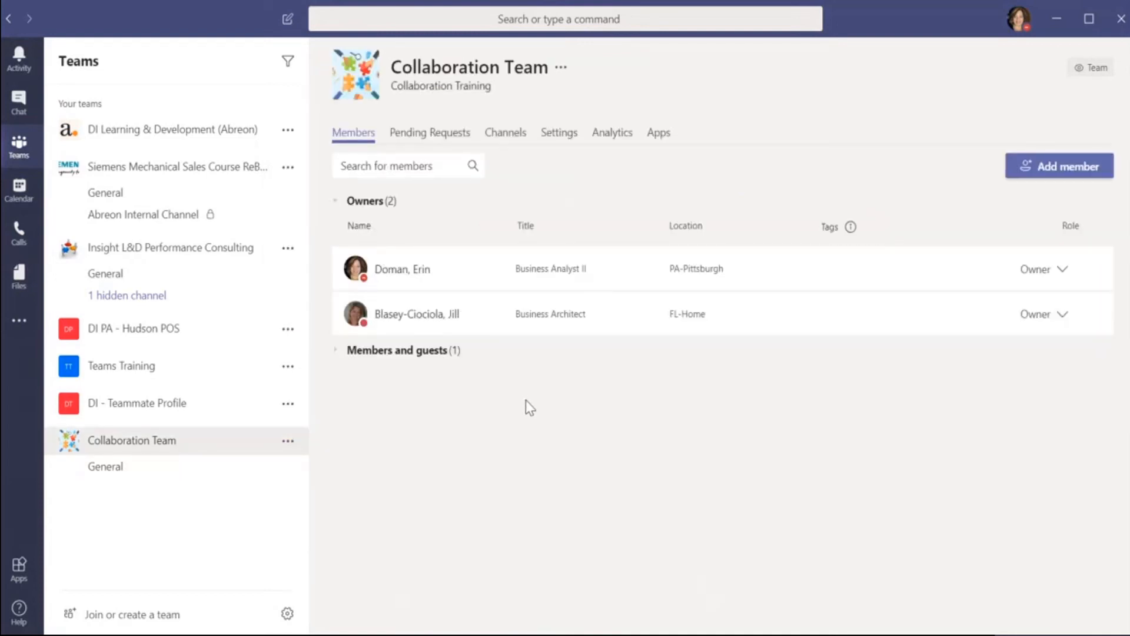
click(504, 139)
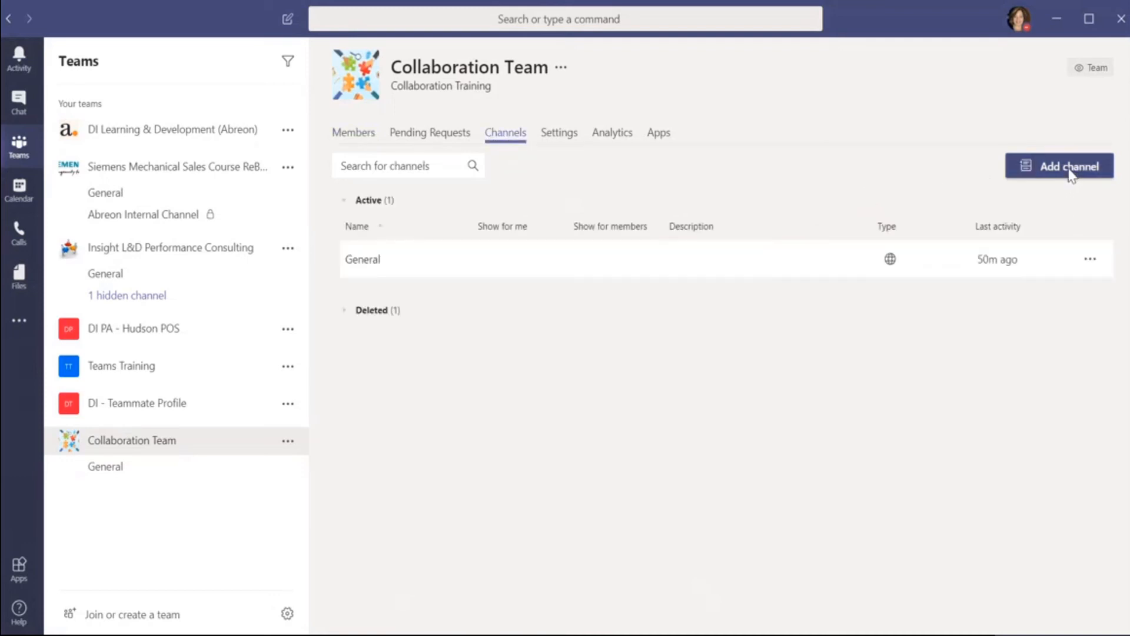
click(1069, 168)
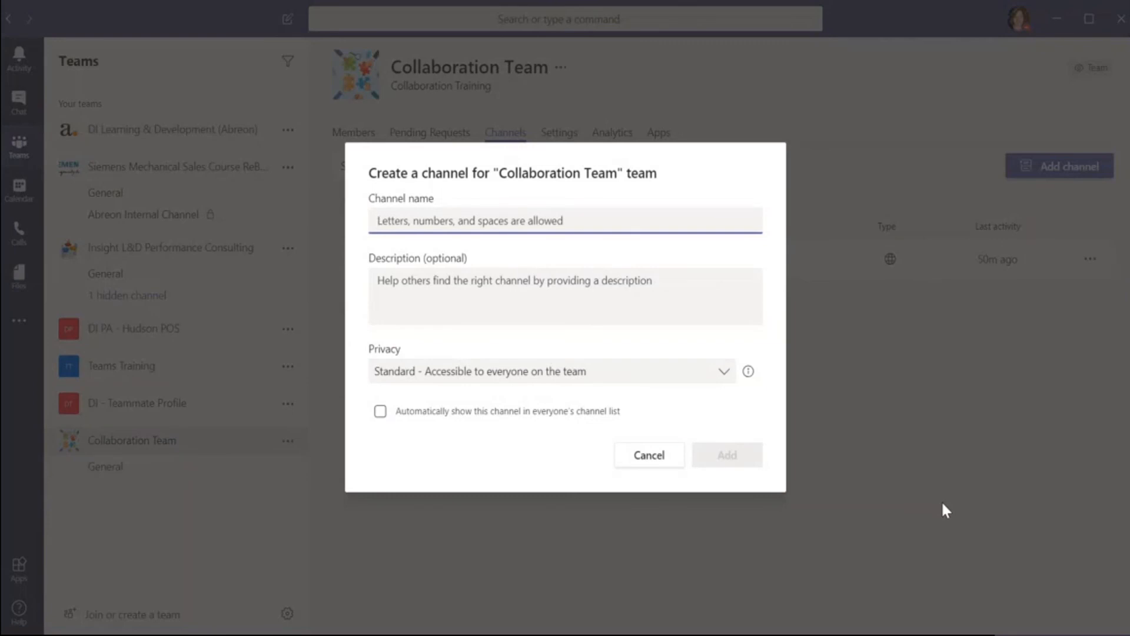
text(Work)
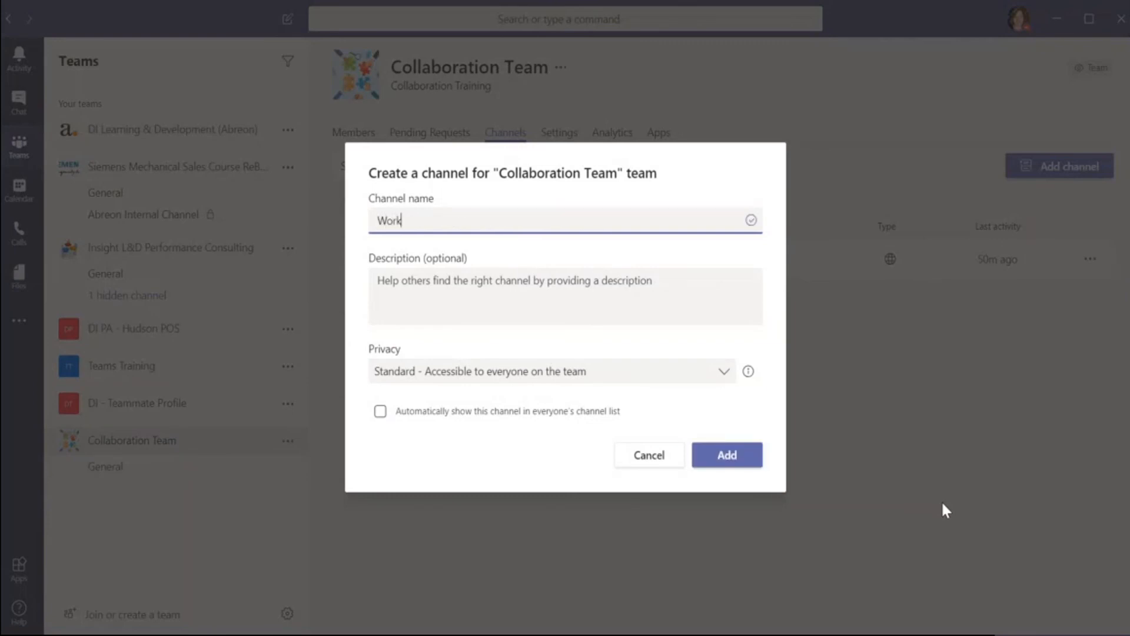
text(shops)
click(445, 276)
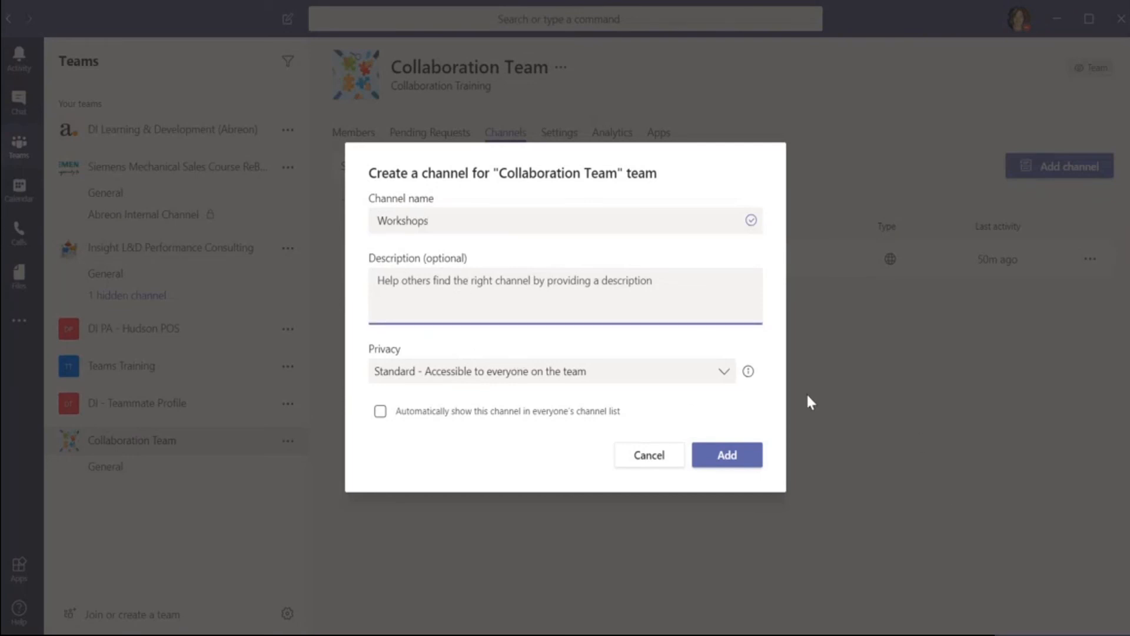
text(House)
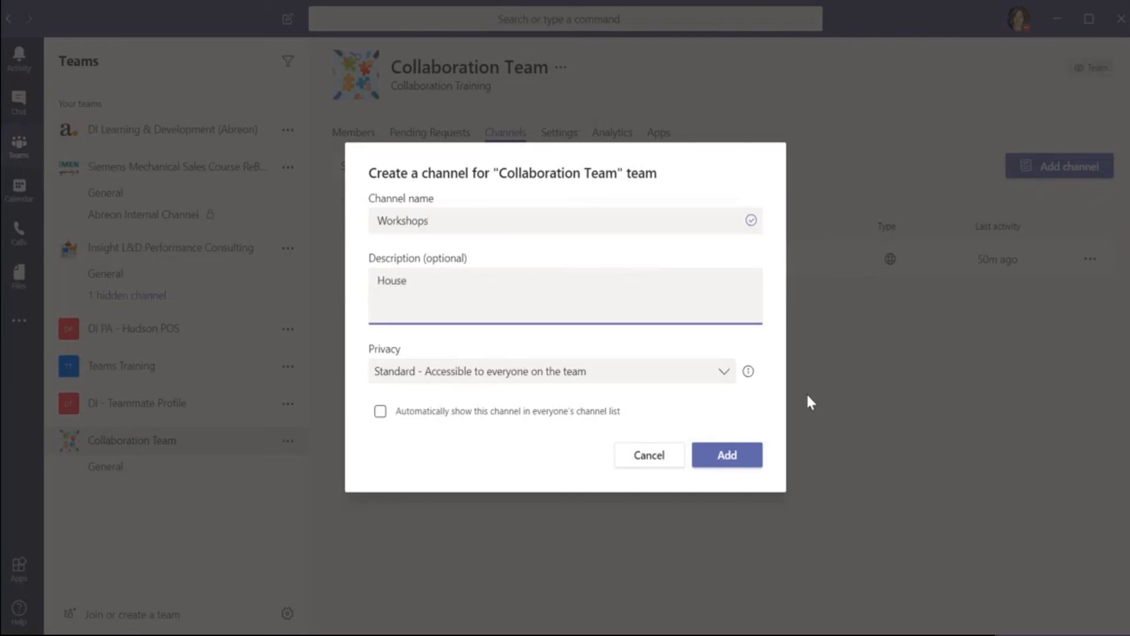
text(s all of our collaboration workshops.)
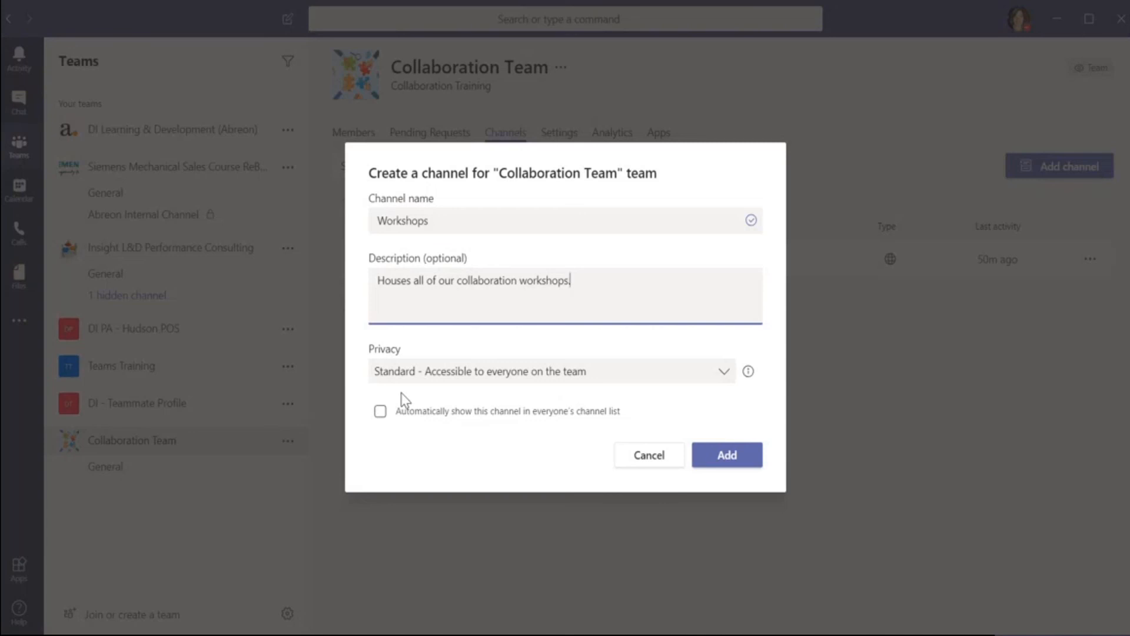
- Keep the Workshops channel's privacy at Standard, show it automatically in everyone's channel list, and add the channel
click(725, 372)
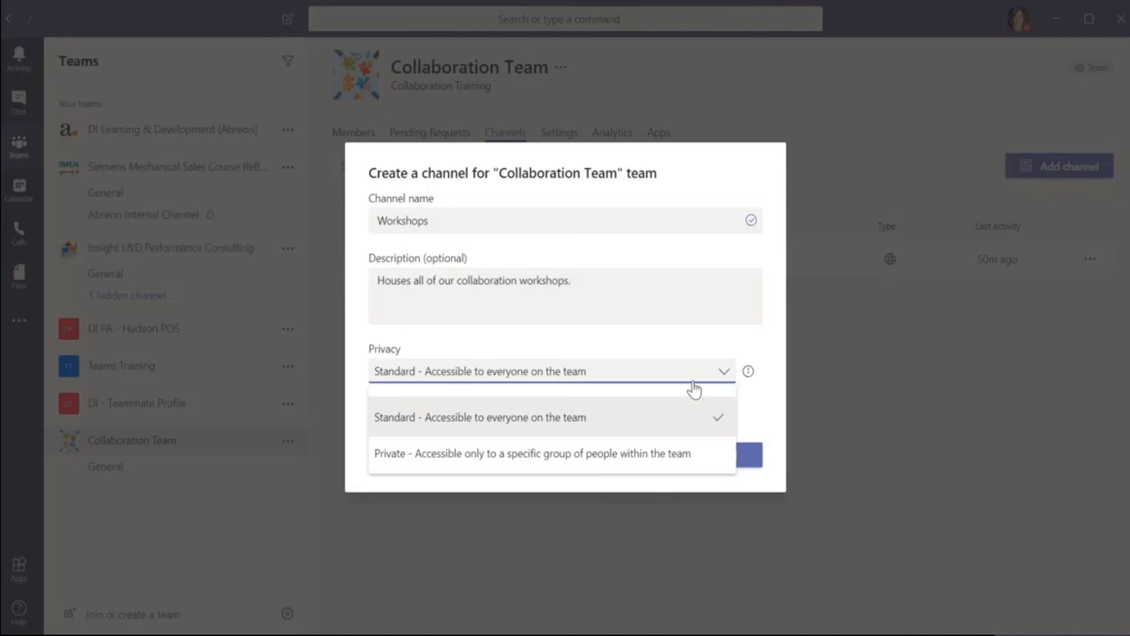
click(724, 373)
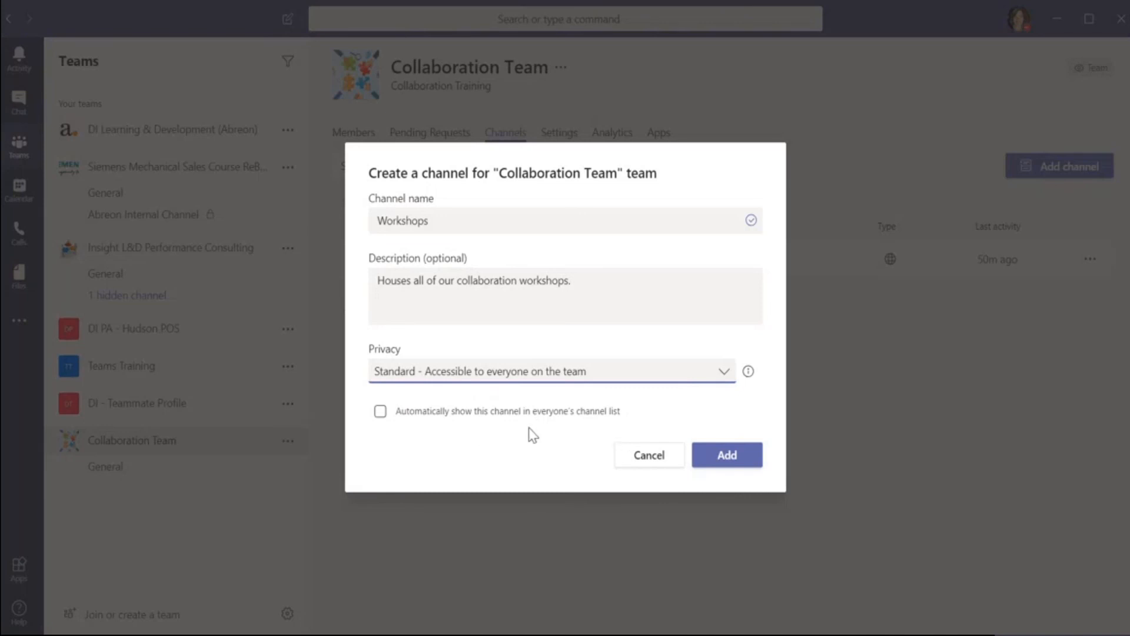
click(380, 414)
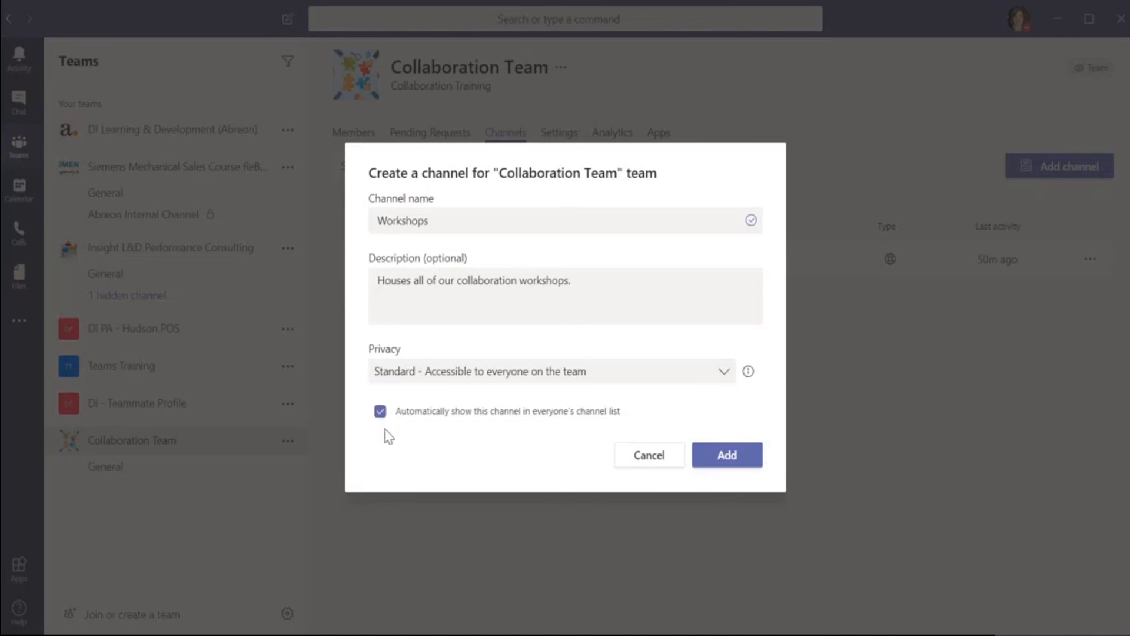
click(727, 463)
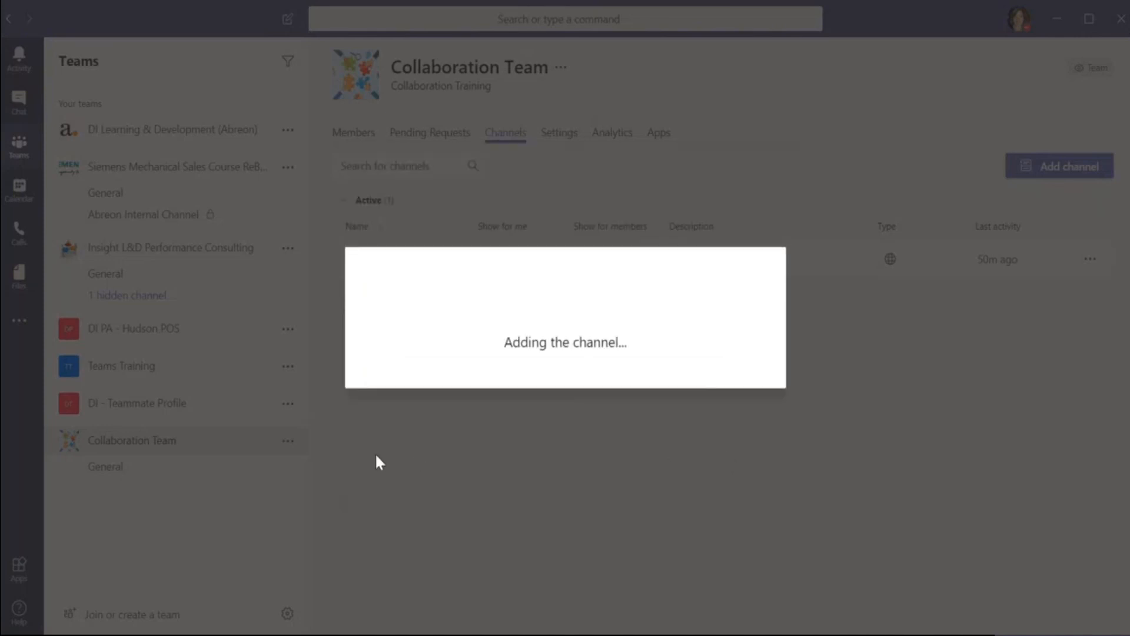